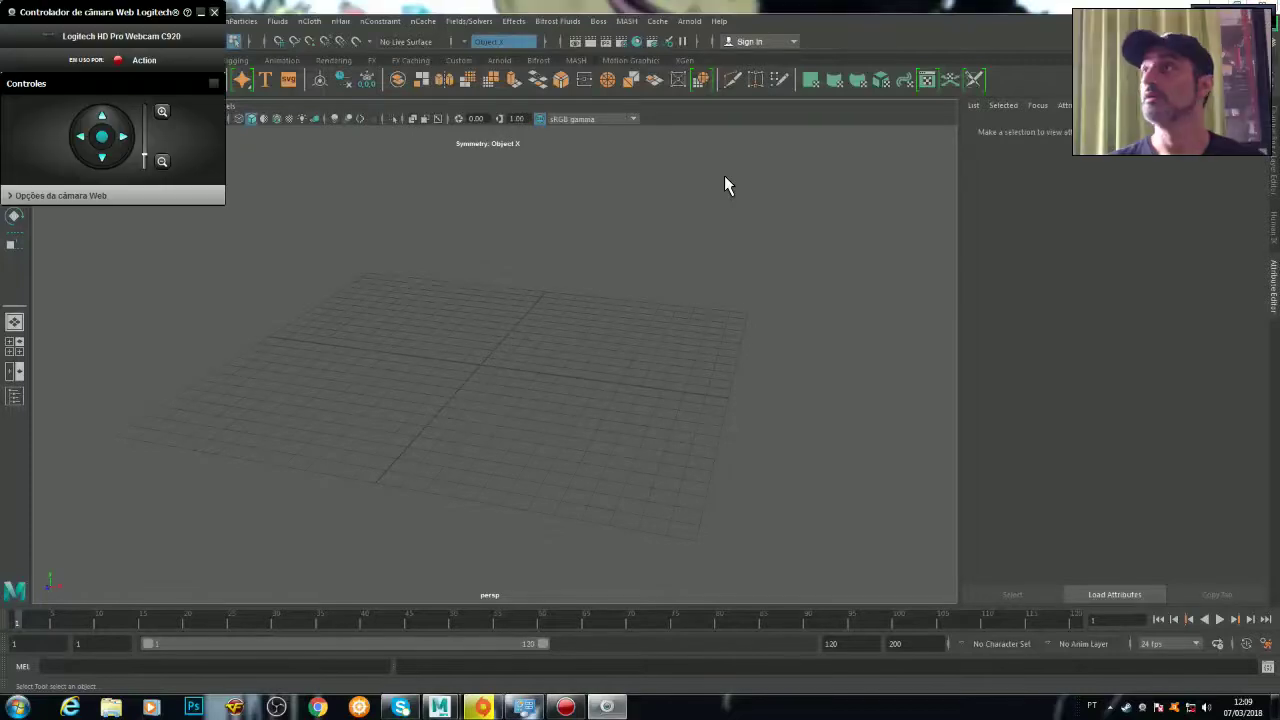
Switch to the Modeling menu set and add a polygon sphere
{"action": "left_click", "coordinate": [213, 12]}
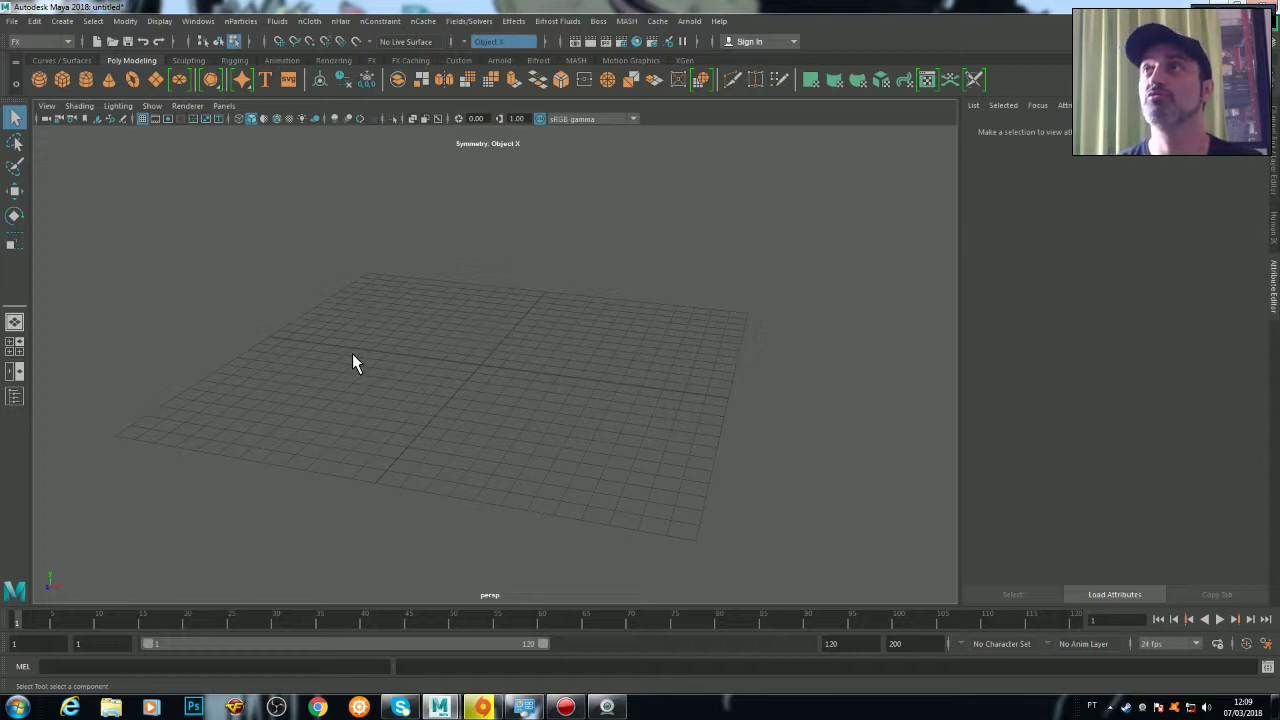
{"action": "left_click", "coordinate": [64, 40]}
{"action": "left_click", "coordinate": [28, 56]}
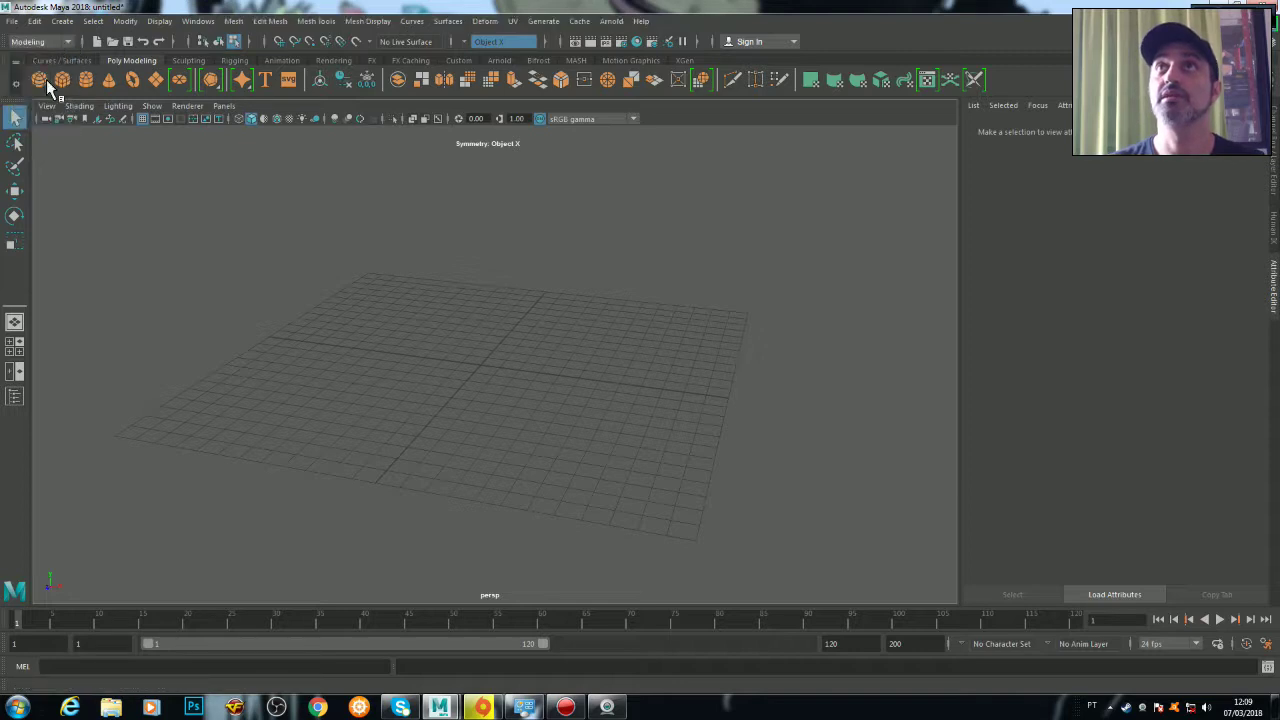
{"action": "left_click", "coordinate": [40, 85]}
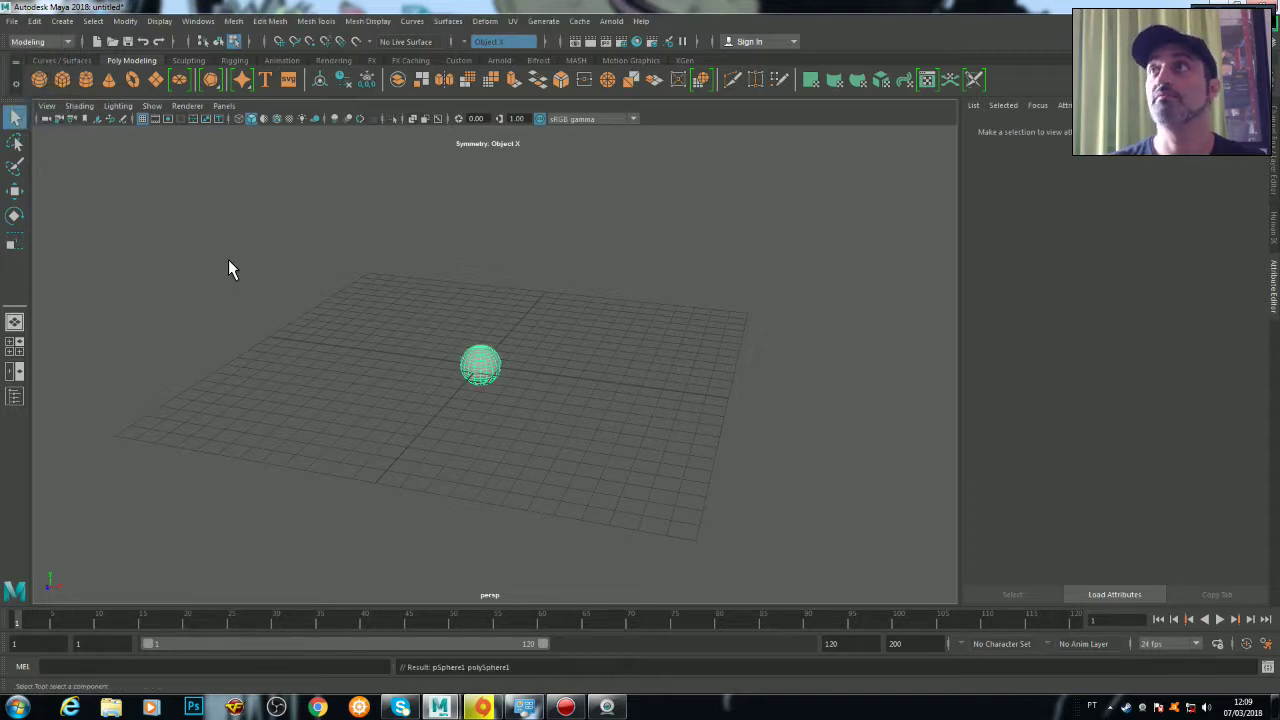
Raise the sphere high above the grid and slide it to the left
{"action": "left_click", "coordinate": [487, 364]}
{"action": "right_click_drag", "start_coordinate": [484, 322], "coordinate": [534, 307]}
{"action": "left_click", "coordinate": [482, 364]}
{"action": "key", "text": "w"}
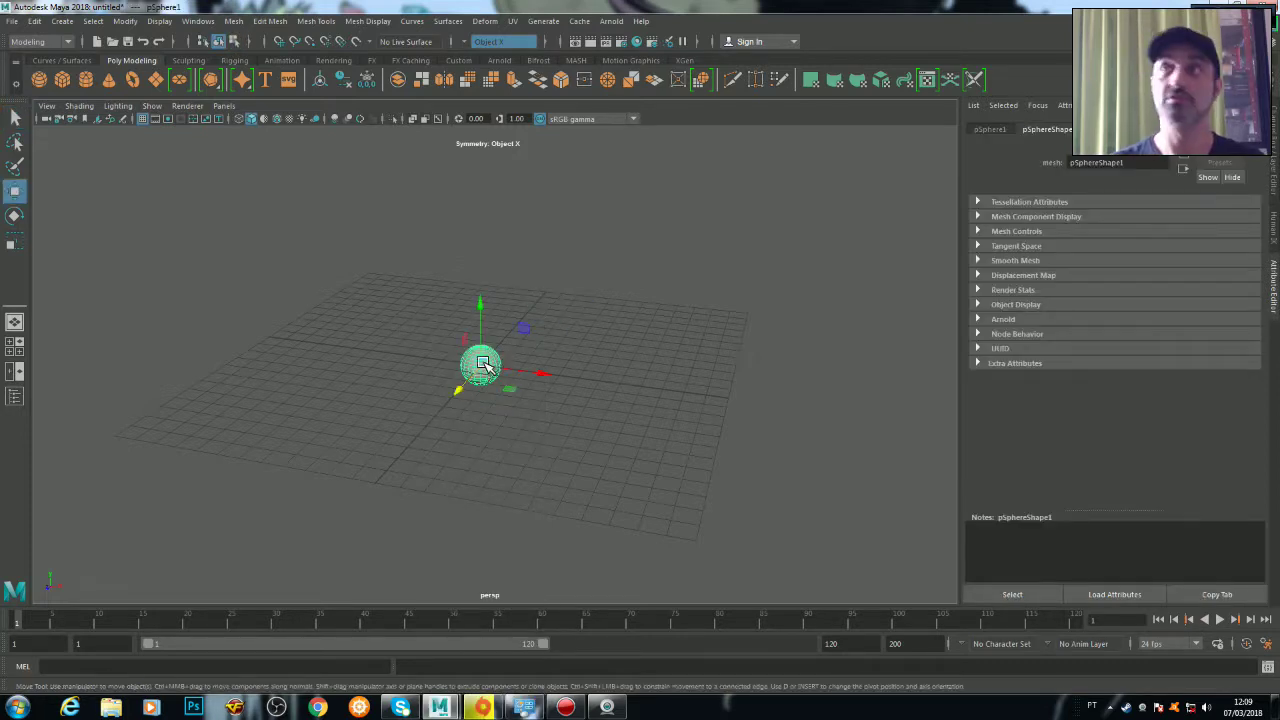
{"action": "left_click_drag", "start_coordinate": [480, 303], "coordinate": [476, 118]}
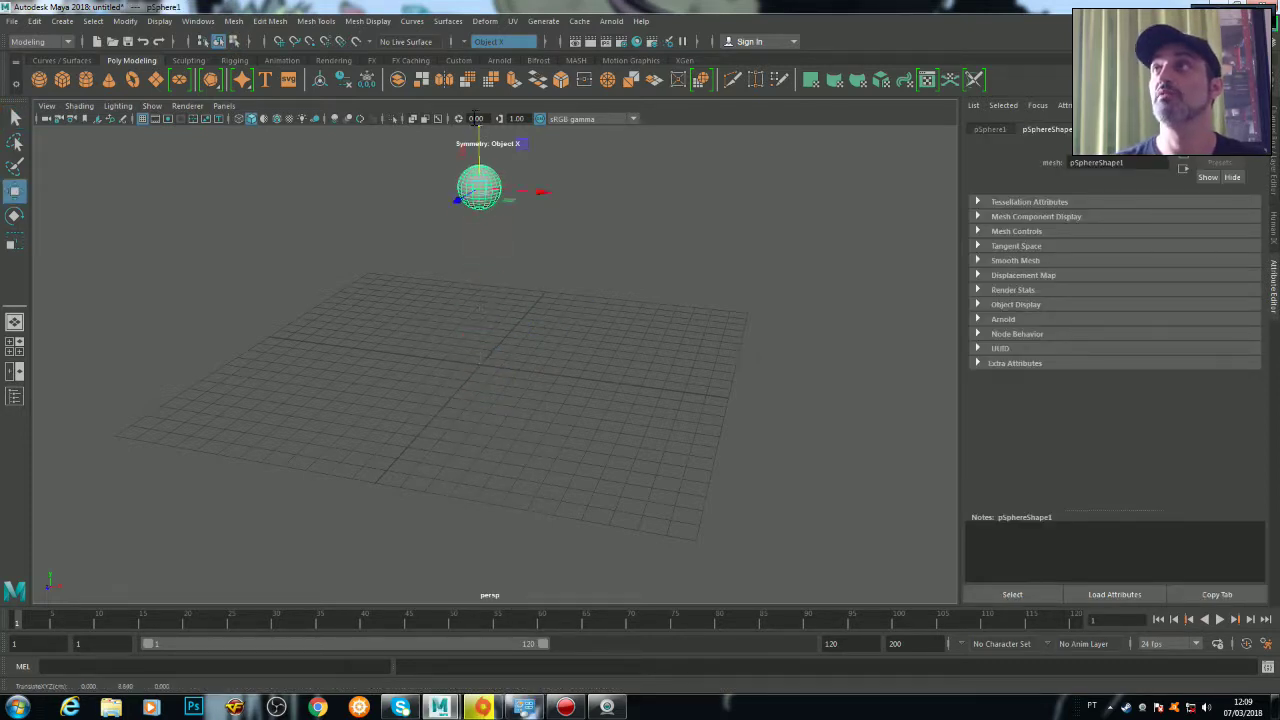
{"action": "left_click_drag", "start_coordinate": [542, 193], "coordinate": [317, 200]}
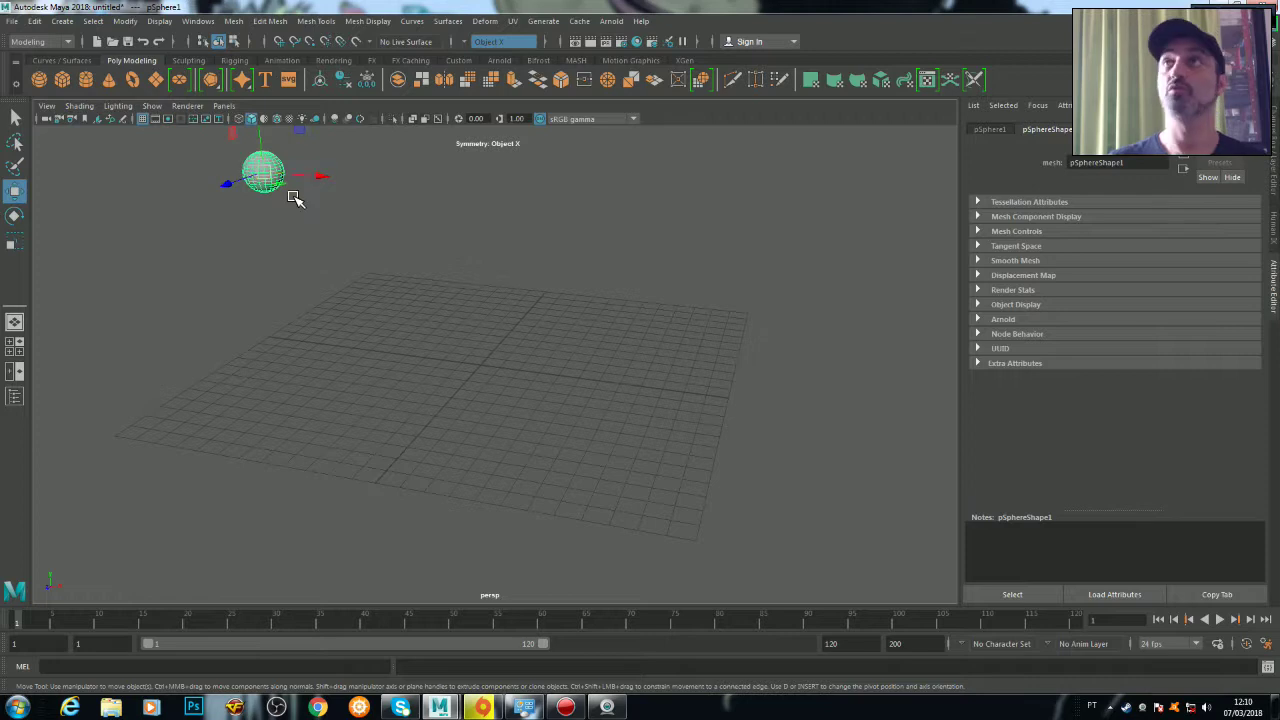
Shrink the sphere slightly, then add a polygon cube at the origin
{"action": "key", "text": "e"}
{"action": "key", "text": "r"}
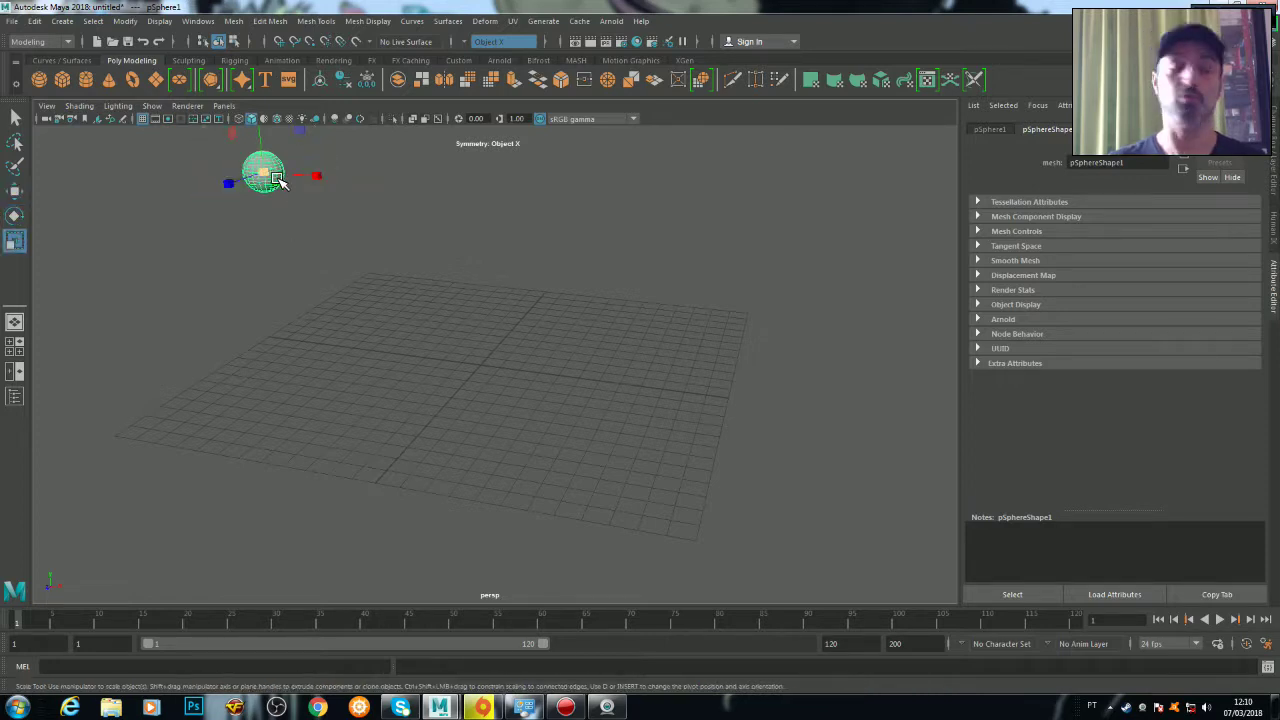
{"action": "mouse_move", "coordinate": [277, 177]}
{"action": "left_mouse_down"}
{"action": "mouse_move", "coordinate": [278, 166]}
{"action": "mouse_move", "coordinate": [300, 220]}
{"action": "left_mouse_up"}
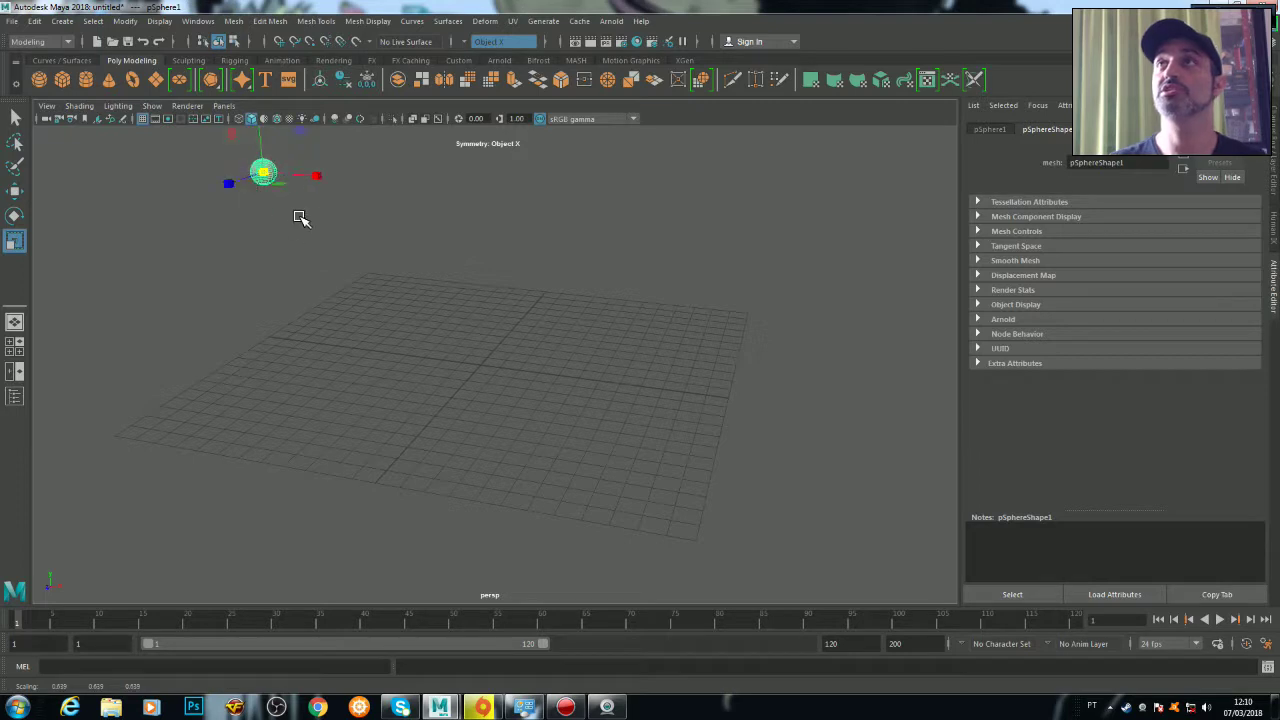
{"action": "key", "text": "w"}
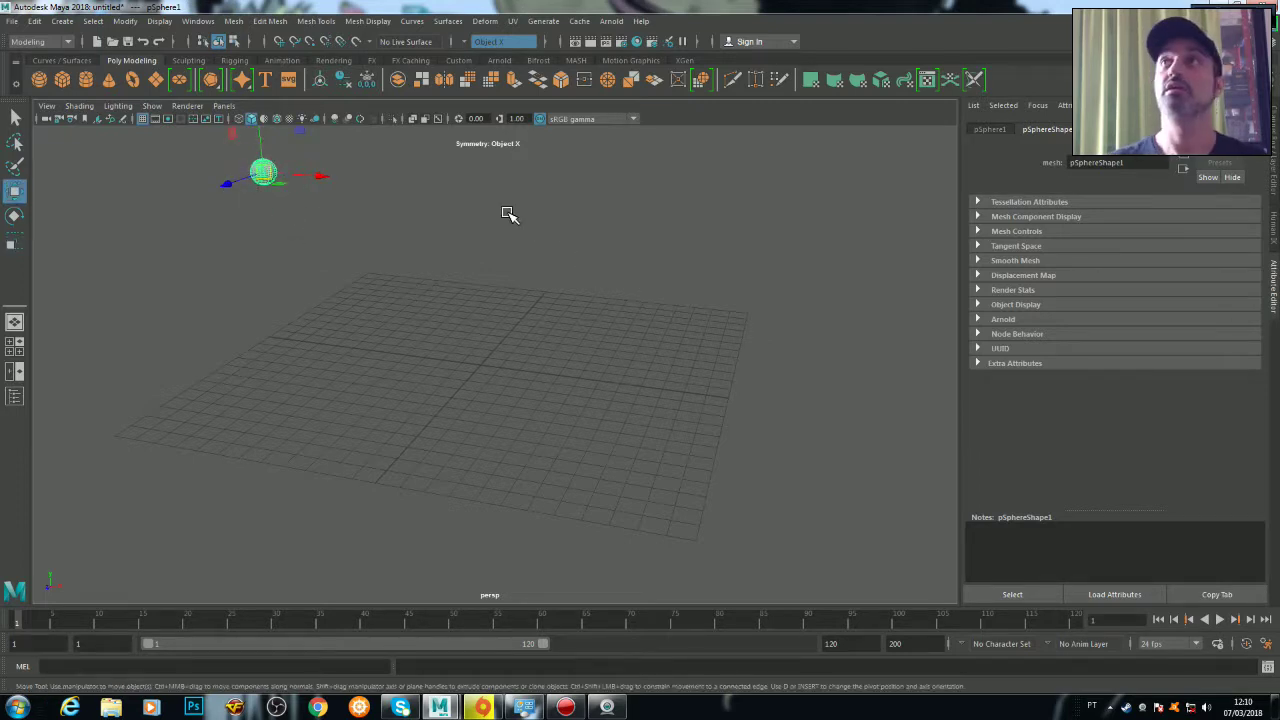
{"action": "left_click", "coordinate": [60, 77]}
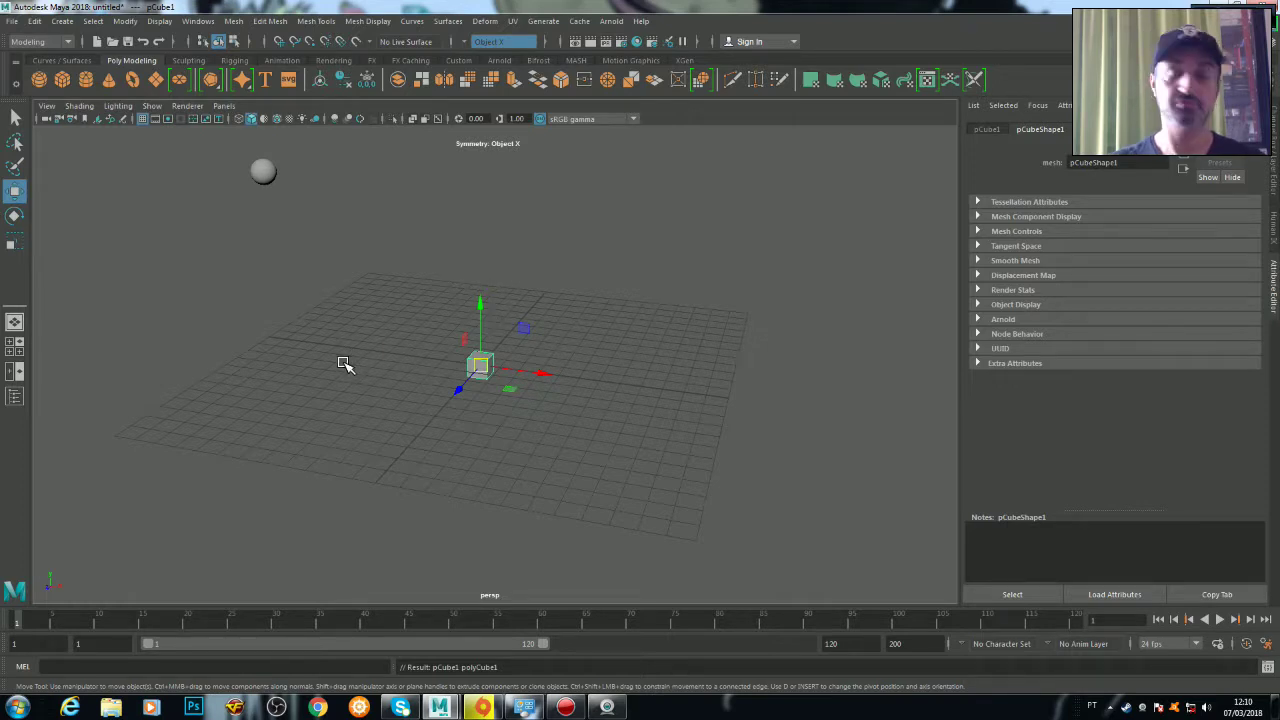
Scale pCube1 up and flatten it into a wide, very thin floor slab
{"action": "key", "text": "r"}
{"action": "mouse_move", "coordinate": [492, 372]}
{"action": "left_mouse_down"}
{"action": "mouse_move", "coordinate": [410, 384]}
{"action": "mouse_move", "coordinate": [499, 394]}
{"action": "mouse_move", "coordinate": [563, 380]}
{"action": "mouse_move", "coordinate": [540, 380]}
{"action": "mouse_move", "coordinate": [831, 489]}
{"action": "mouse_move", "coordinate": [1214, 569]}
{"action": "mouse_move", "coordinate": [1117, 568]}
{"action": "left_mouse_up"}
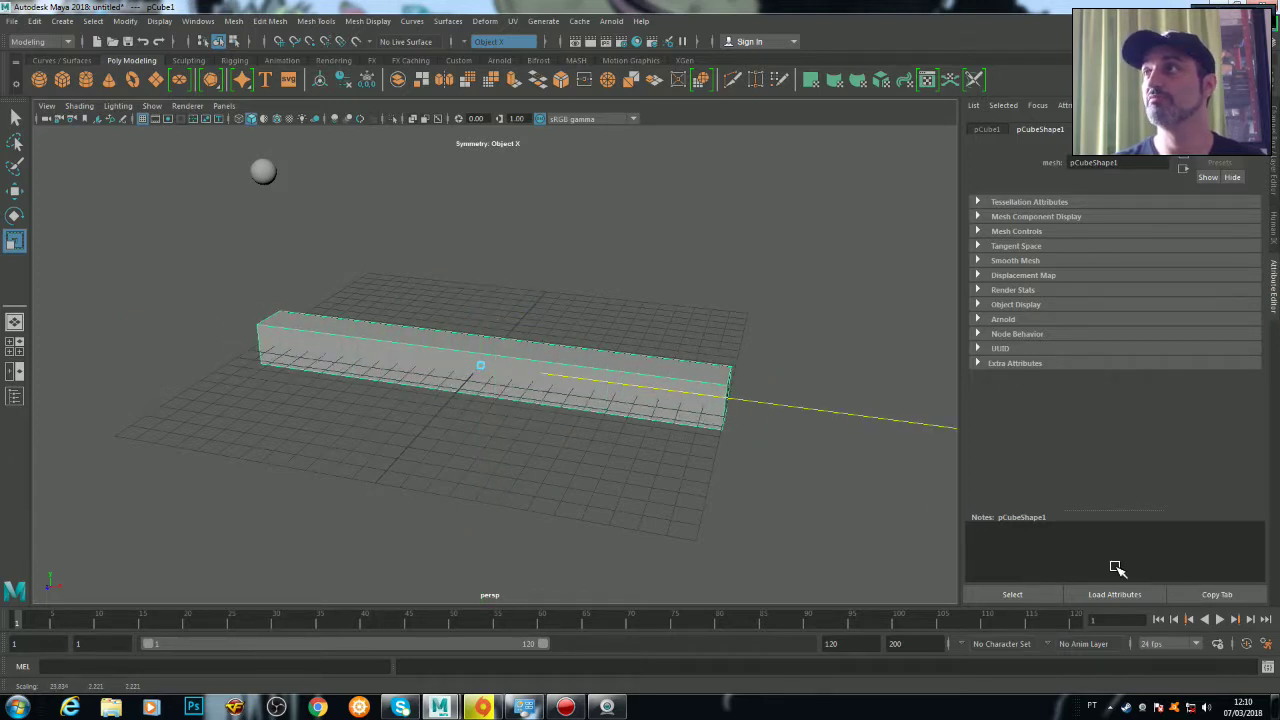
{"action": "mouse_move", "coordinate": [457, 392]}
{"action": "left_mouse_down"}
{"action": "mouse_move", "coordinate": [329, 591]}
{"action": "mouse_move", "coordinate": [343, 517]}
{"action": "left_mouse_up"}
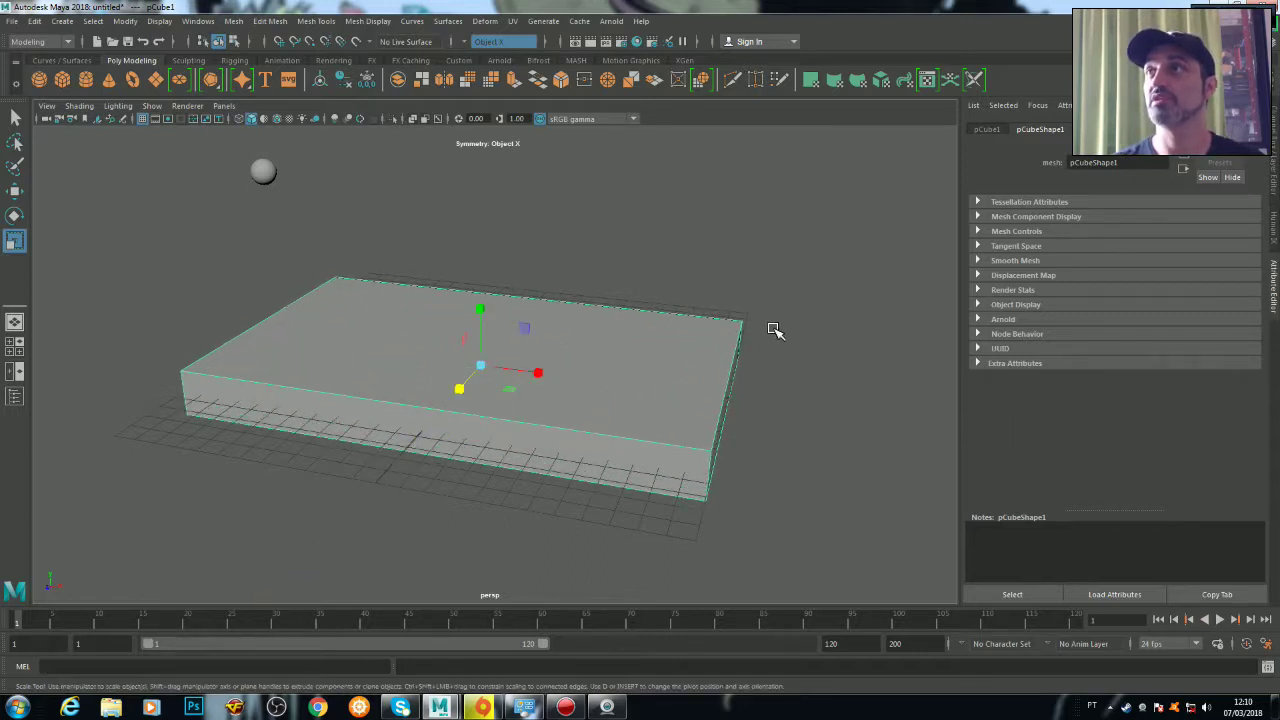
{"action": "left_click_drag", "start_coordinate": [467, 394], "coordinate": [451, 437]}
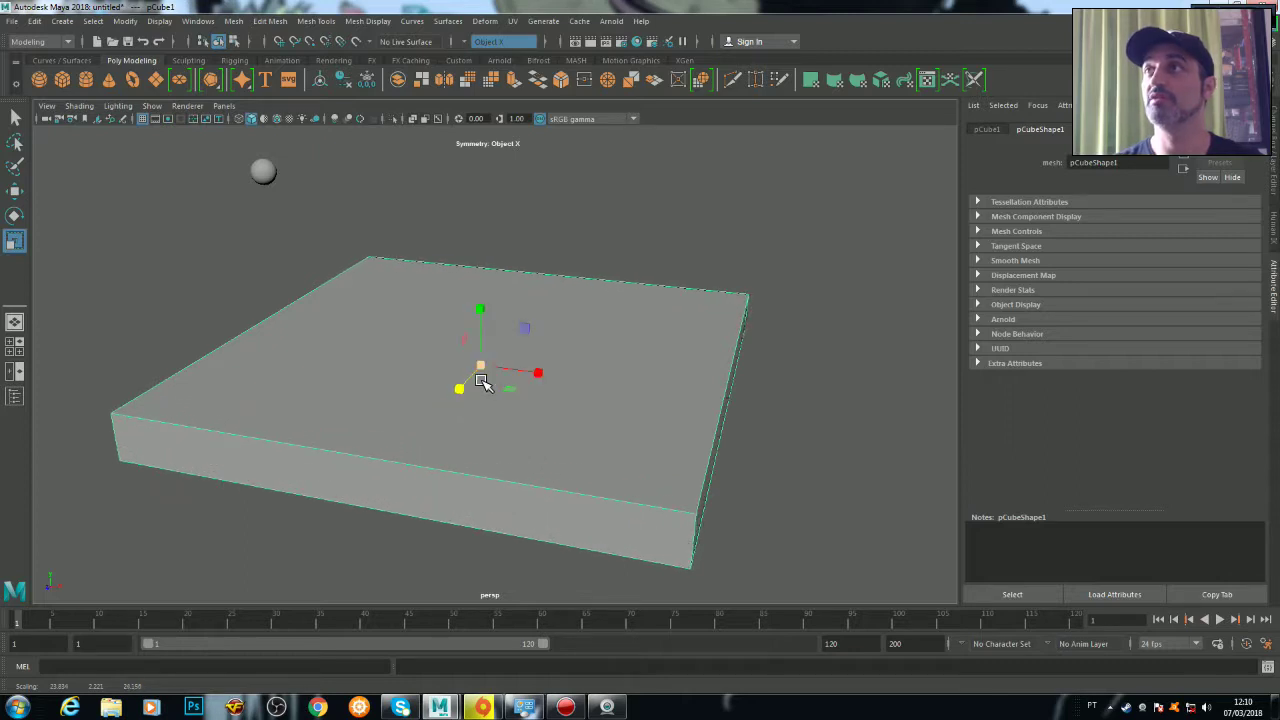
{"action": "mouse_move", "coordinate": [480, 310]}
{"action": "left_mouse_down"}
{"action": "mouse_move", "coordinate": [450, 243]}
{"action": "mouse_move", "coordinate": [486, 423]}
{"action": "left_mouse_up"}
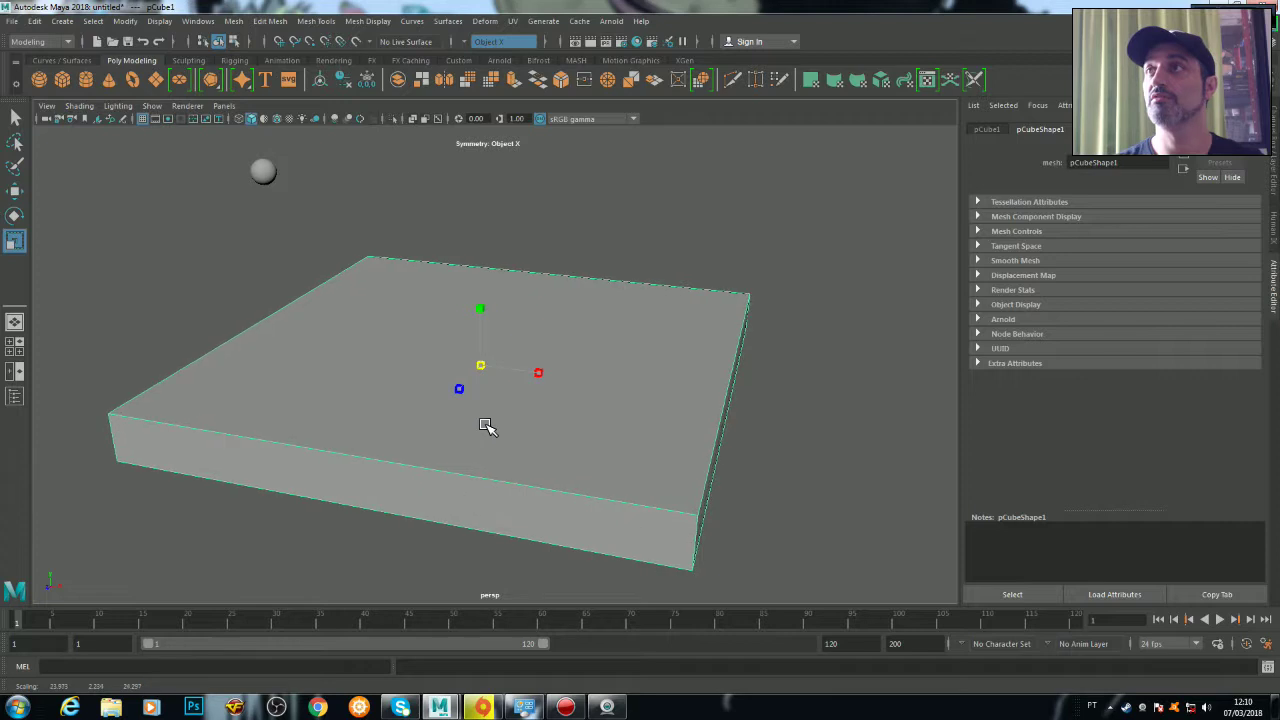
{"action": "left_click_drag", "start_coordinate": [480, 333], "coordinate": [484, 368]}
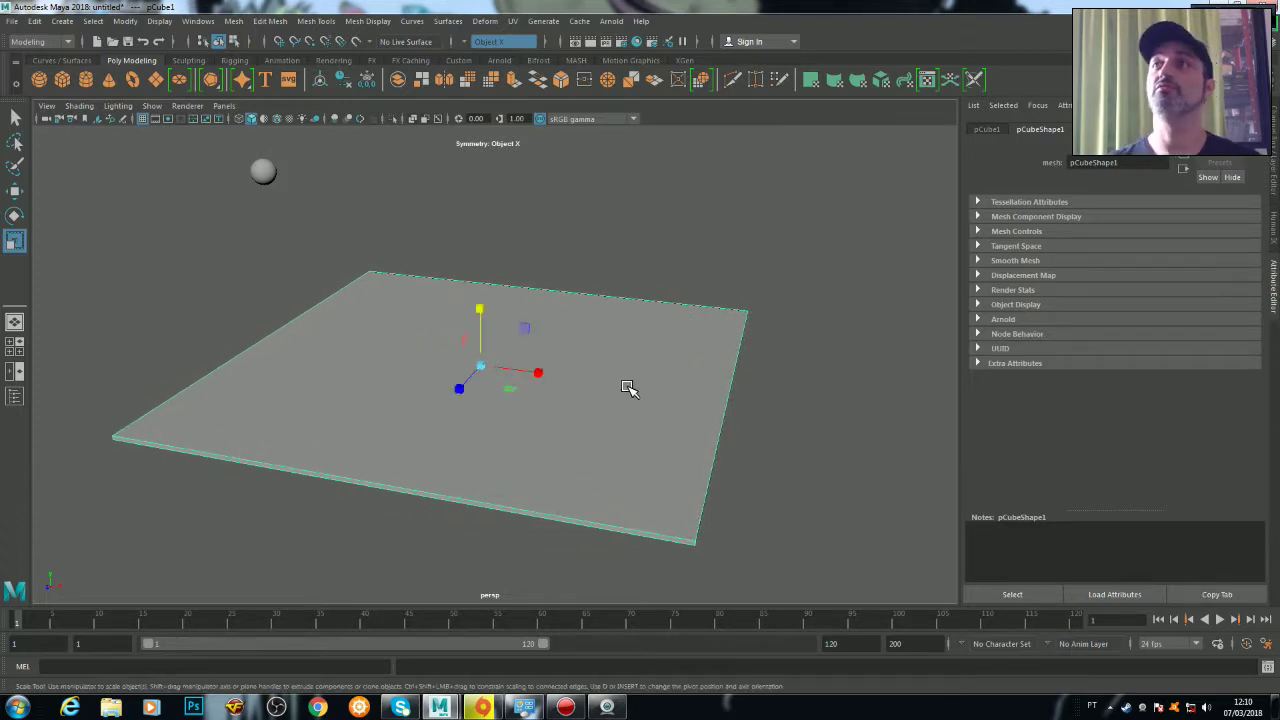
Add a second cube, pCube2, on the slab and make it thin in X and Z
{"action": "left_click", "coordinate": [62, 80]}
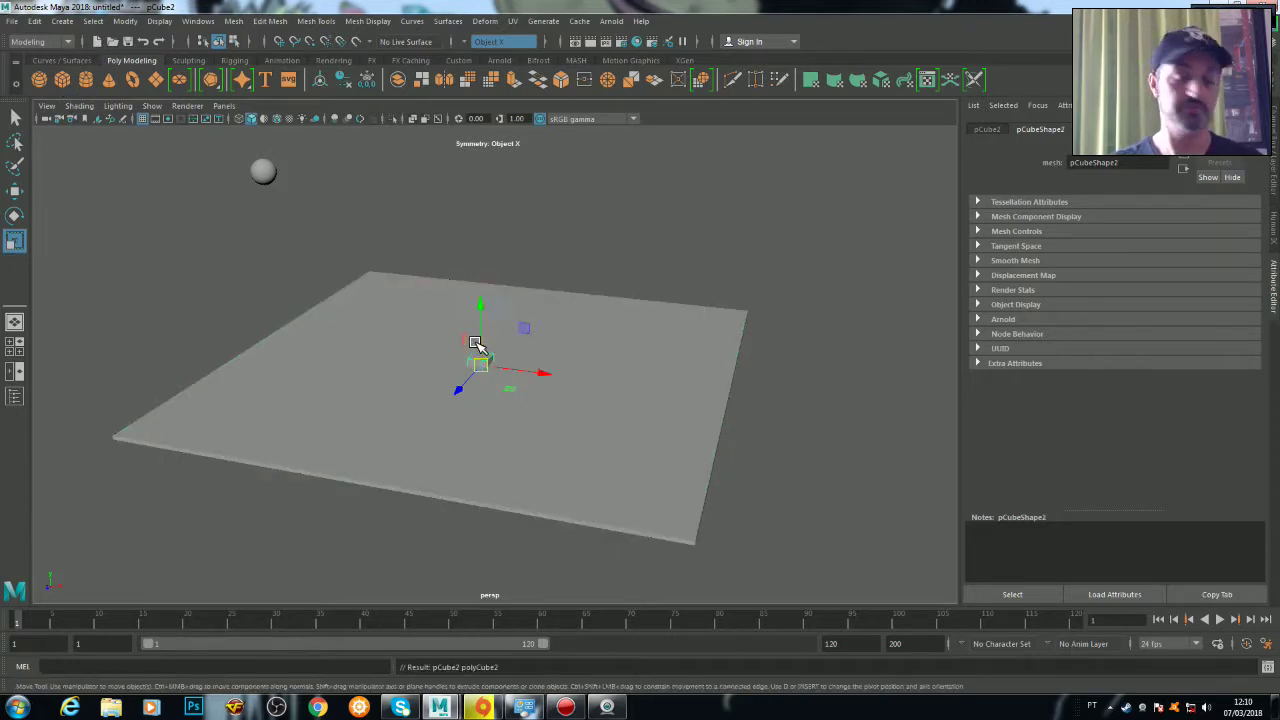
{"action": "key", "text": "w"}
{"action": "left_click_drag", "start_coordinate": [480, 302], "coordinate": [484, 296]}
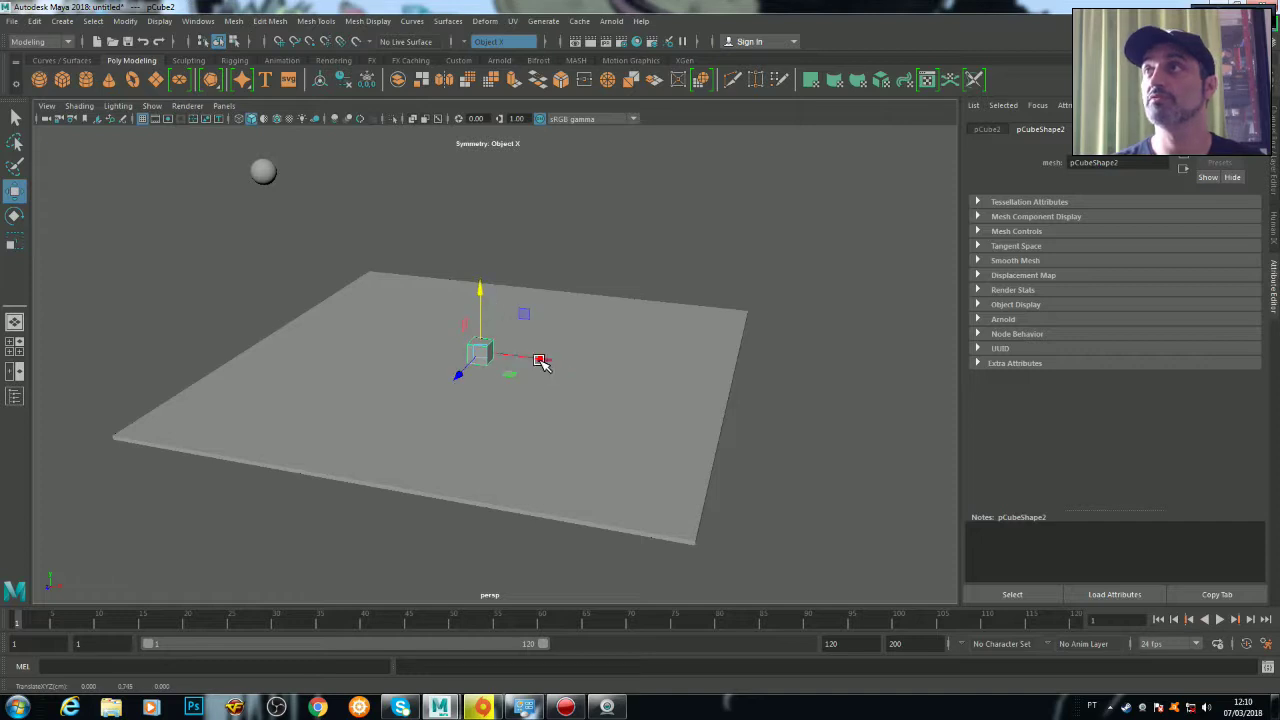
{"action": "left_click_drag", "start_coordinate": [543, 362], "coordinate": [548, 368]}
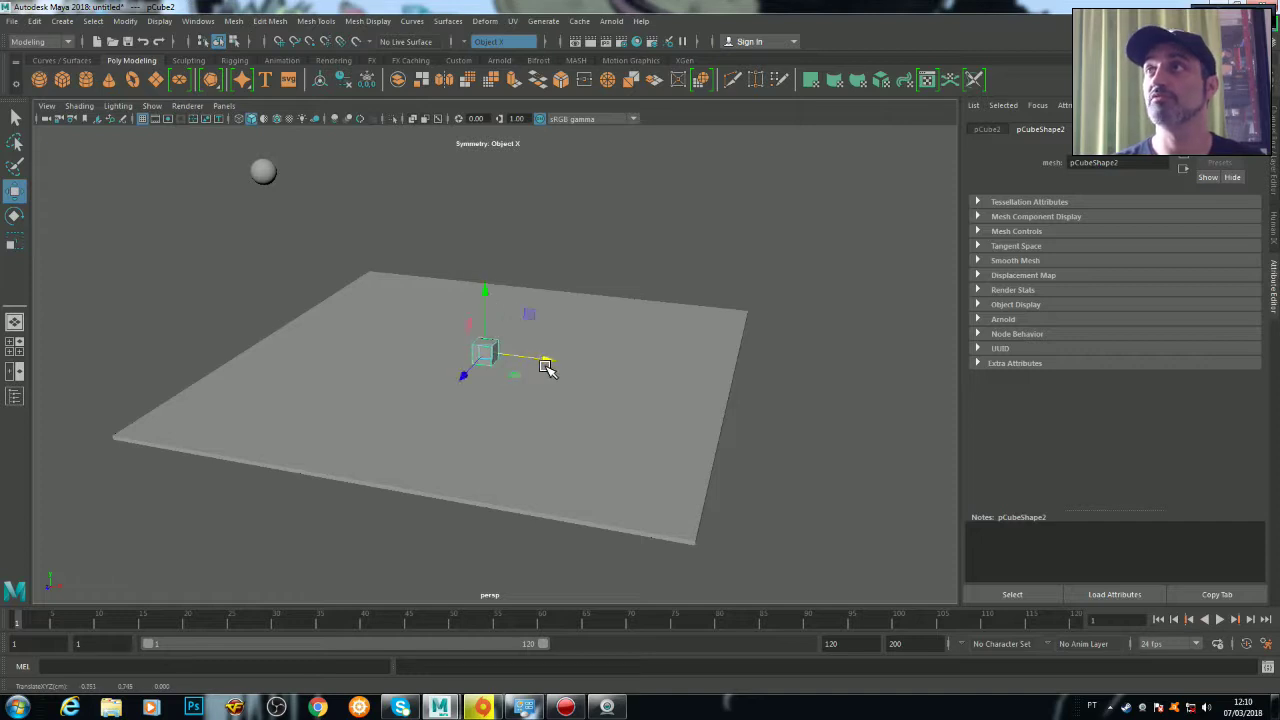
{"action": "key", "text": "r"}
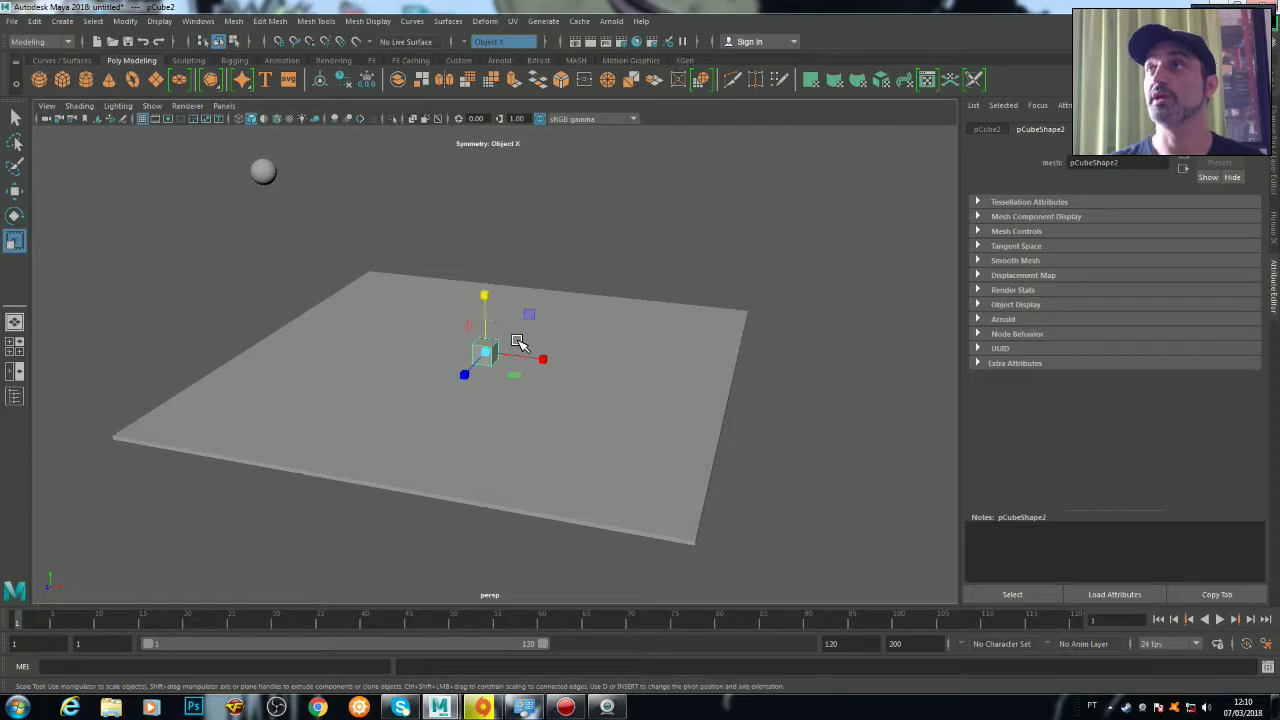
{"action": "left_click_drag", "start_coordinate": [543, 361], "coordinate": [503, 366]}
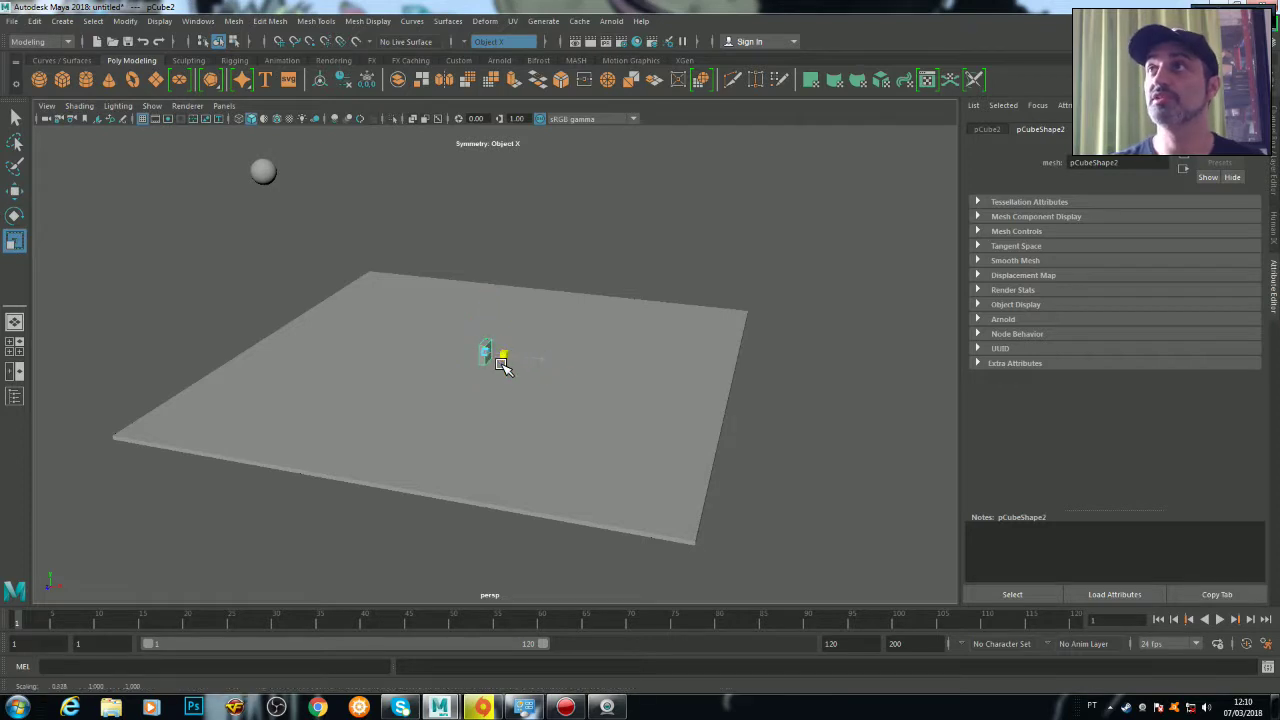
{"action": "left_click_drag", "start_coordinate": [497, 366], "coordinate": [471, 375]}
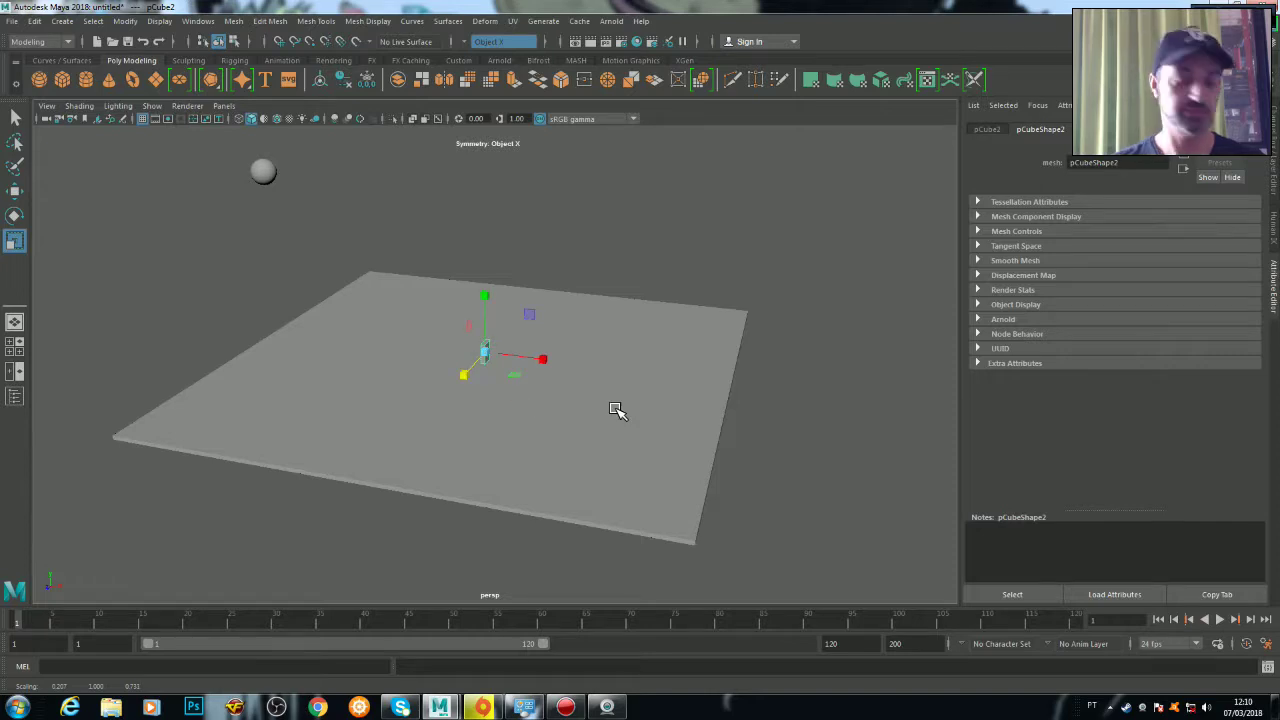
Show the scene in the four-view layout and zoom in
{"action": "key", "text": "space"}
{"action": "scroll", "coordinate": [745, 495], "scroll_direction": "up", "scroll_amount": 1}
{"action": "scroll", "coordinate": [742, 480], "scroll_direction": "up", "scroll_amount": 1}
{"action": "scroll", "coordinate": [739, 478], "scroll_direction": "up", "scroll_amount": 1}
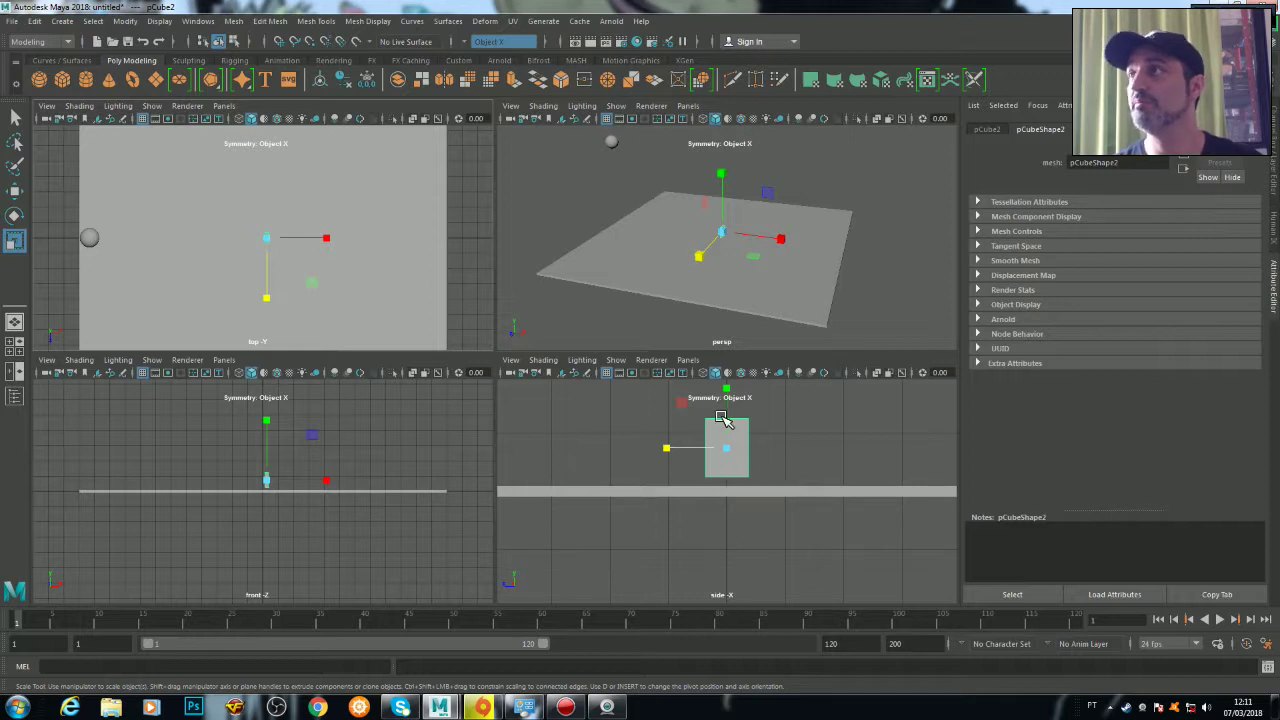
Slide the domino pCube2 along X to the slab's left end, then maximize the perspective view
{"action": "key", "text": "w"}
{"action": "left_click_drag", "start_coordinate": [730, 385], "coordinate": [736, 399]}
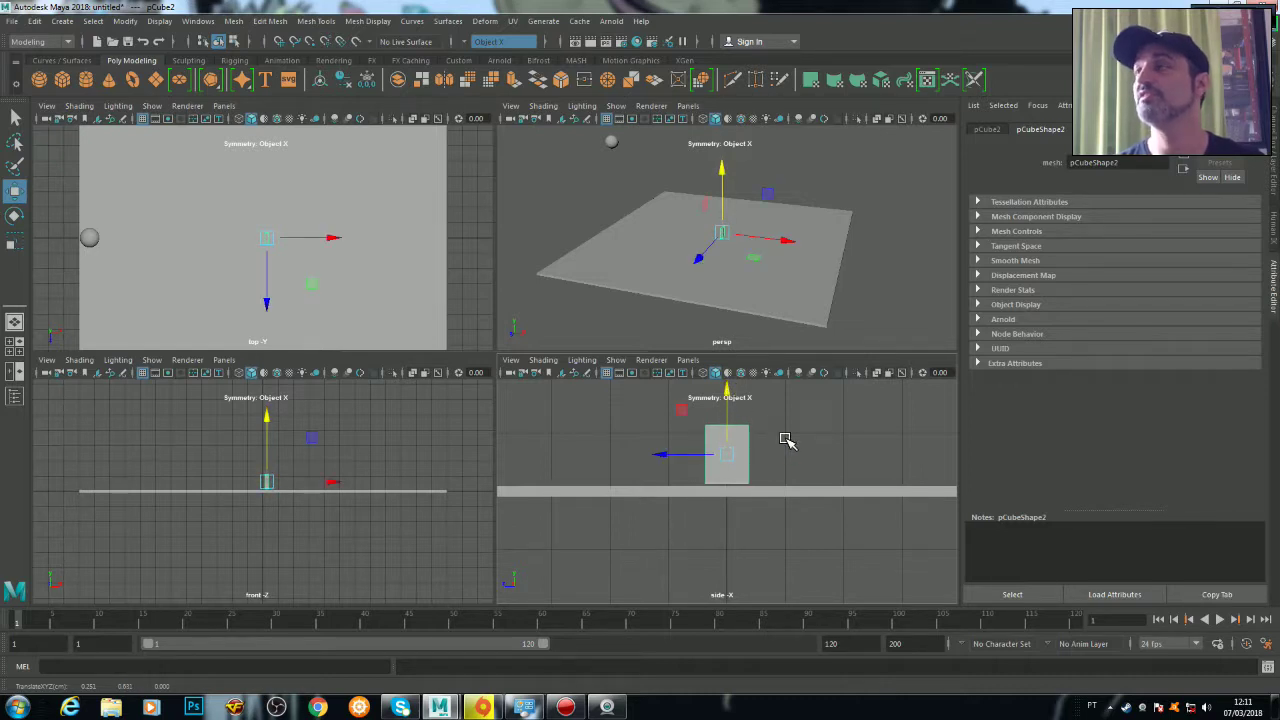
{"action": "left_click_drag", "start_coordinate": [795, 245], "coordinate": [677, 240]}
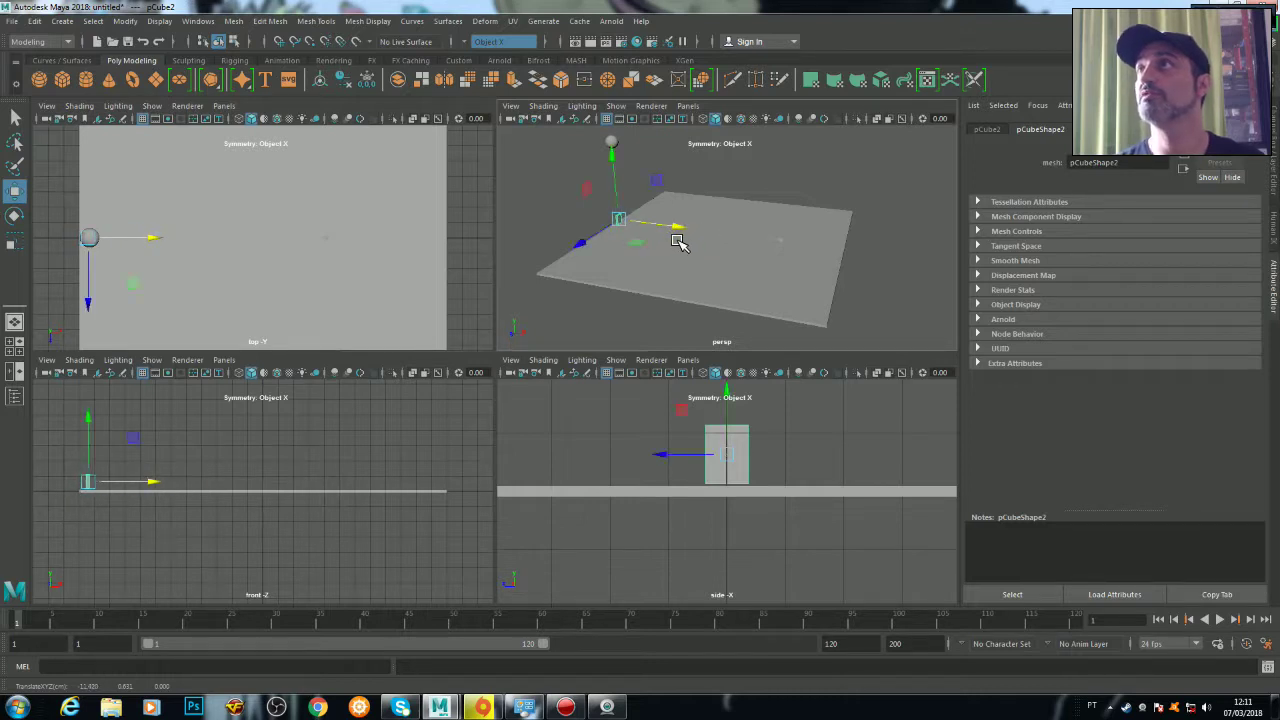
{"action": "left_click", "coordinate": [652, 280]}
{"action": "key", "text": "space"}
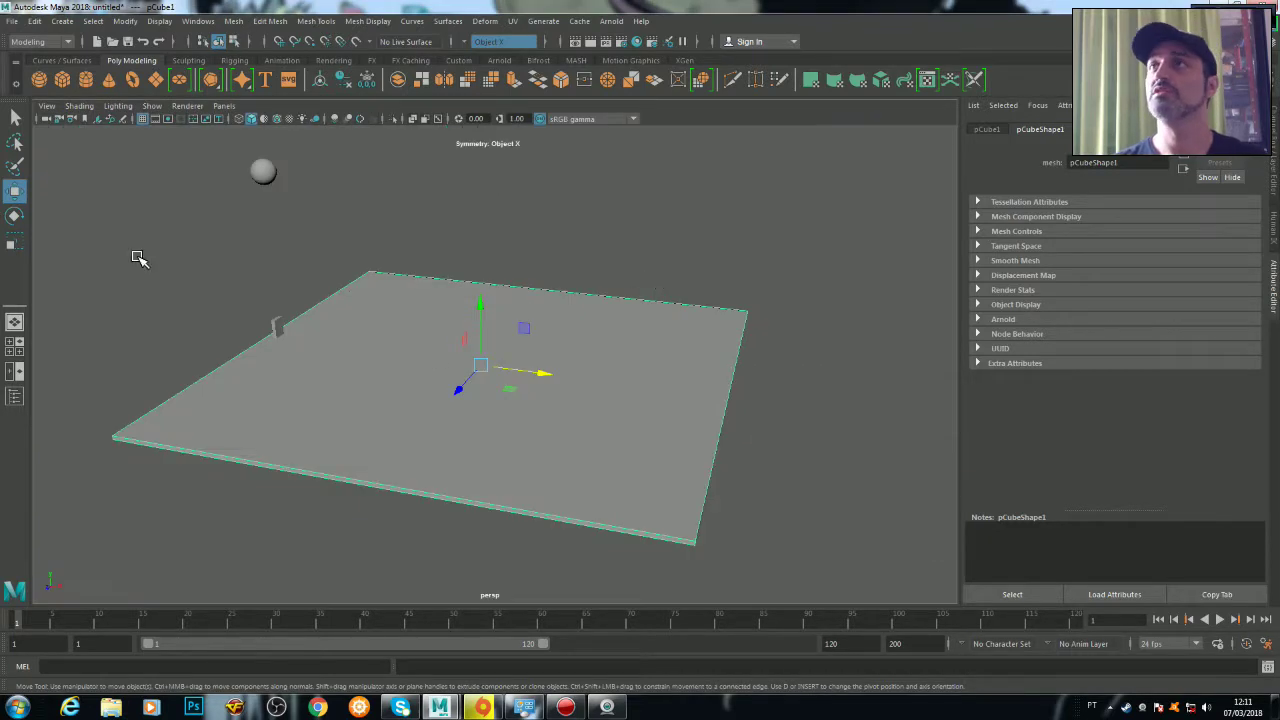
From a side view, lift the sphere high above the domino's end of the slab
{"action": "mouse_move", "coordinate": [418, 390]}
{"action": "left_mouse_down", "text": "alt"}
{"action": "mouse_move", "coordinate": [457, 386]}
{"action": "mouse_move", "coordinate": [486, 366]}
{"action": "mouse_move", "coordinate": [474, 360]}
{"action": "mouse_move", "coordinate": [431, 360]}
{"action": "mouse_move", "coordinate": [500, 403]}
{"action": "mouse_move", "coordinate": [453, 352]}
{"action": "mouse_move", "coordinate": [449, 377]}
{"action": "mouse_move", "coordinate": [473, 375]}
{"action": "mouse_move", "coordinate": [457, 371]}
{"action": "left_mouse_up", "text": "alt"}
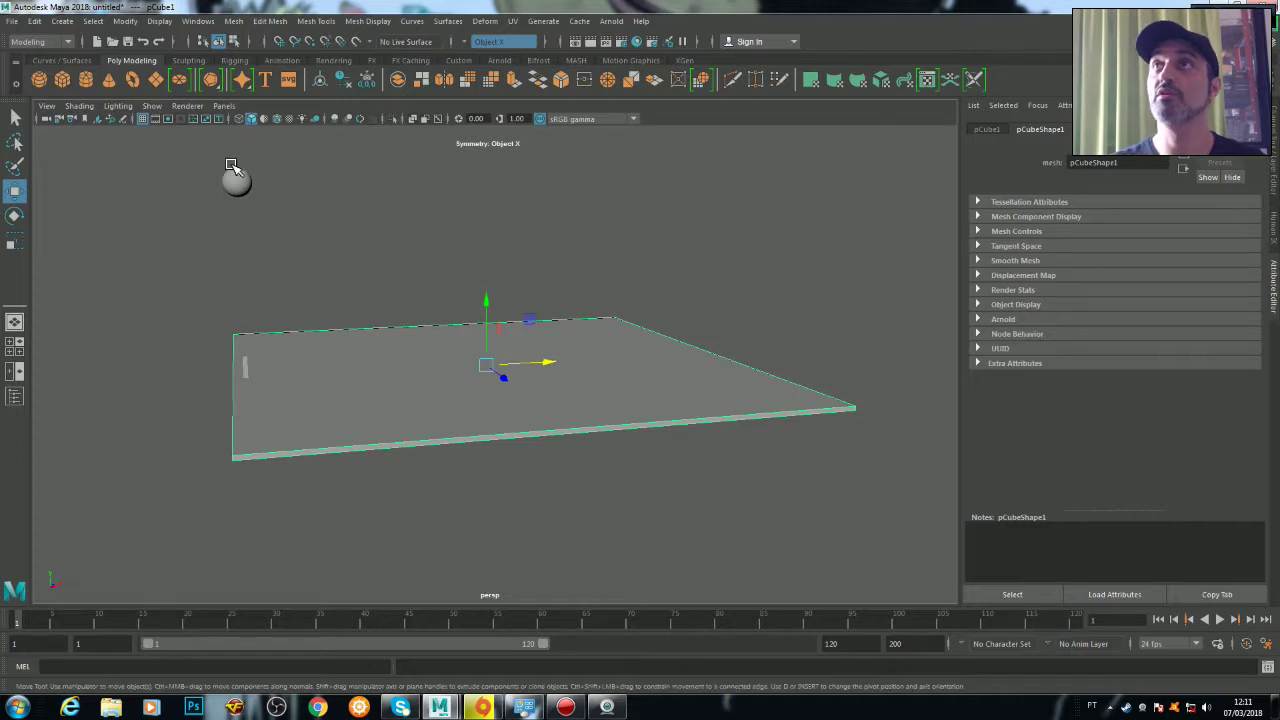
{"action": "left_click", "coordinate": [245, 185]}
{"action": "mouse_move", "coordinate": [237, 145]}
{"action": "left_mouse_down"}
{"action": "mouse_move", "coordinate": [248, 318]}
{"action": "mouse_move", "coordinate": [249, 286]}
{"action": "left_mouse_up"}
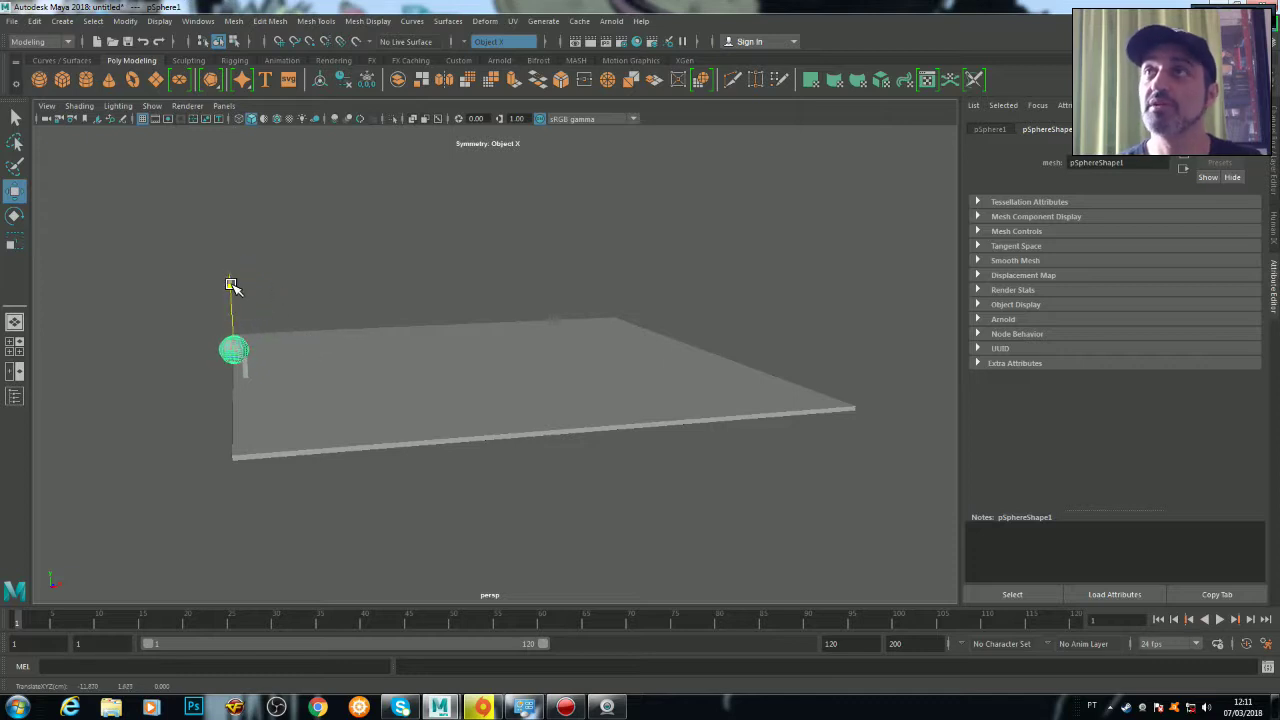
{"action": "left_click_drag", "start_coordinate": [231, 290], "coordinate": [240, 286]}
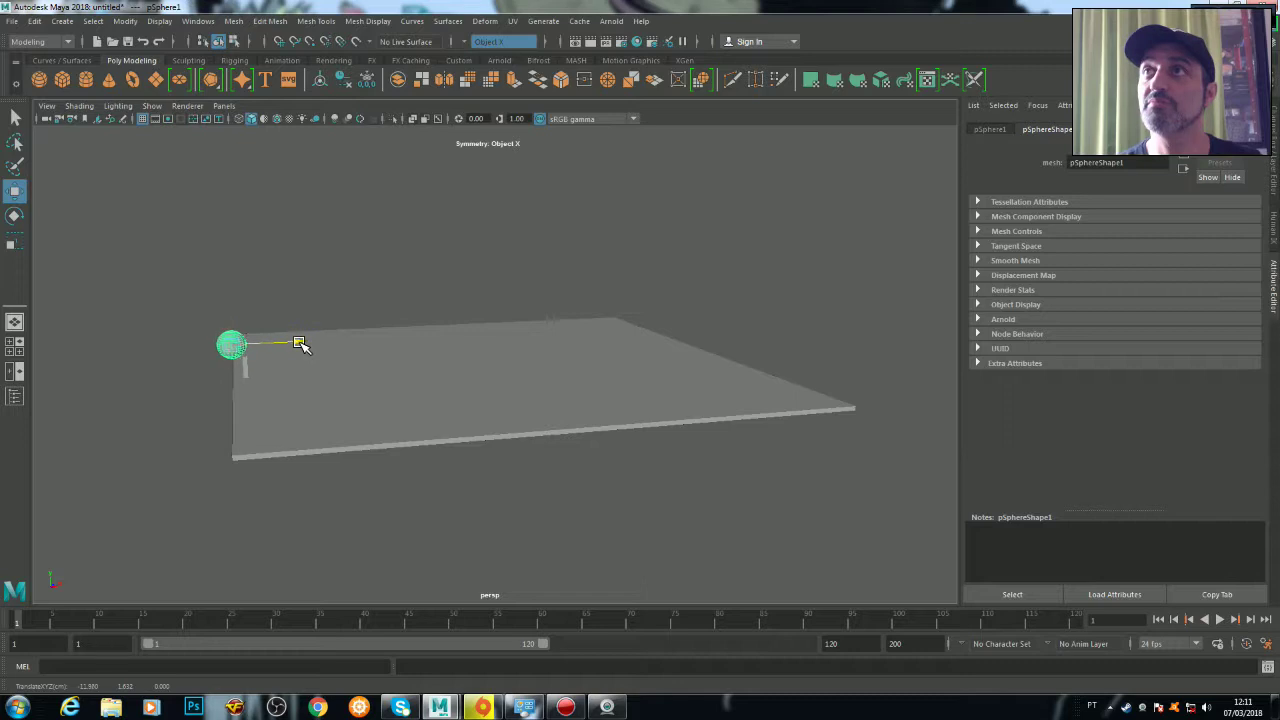
{"action": "left_click_drag", "start_coordinate": [229, 286], "coordinate": [231, 298]}
{"action": "left_click_drag", "start_coordinate": [297, 354], "coordinate": [300, 362]}
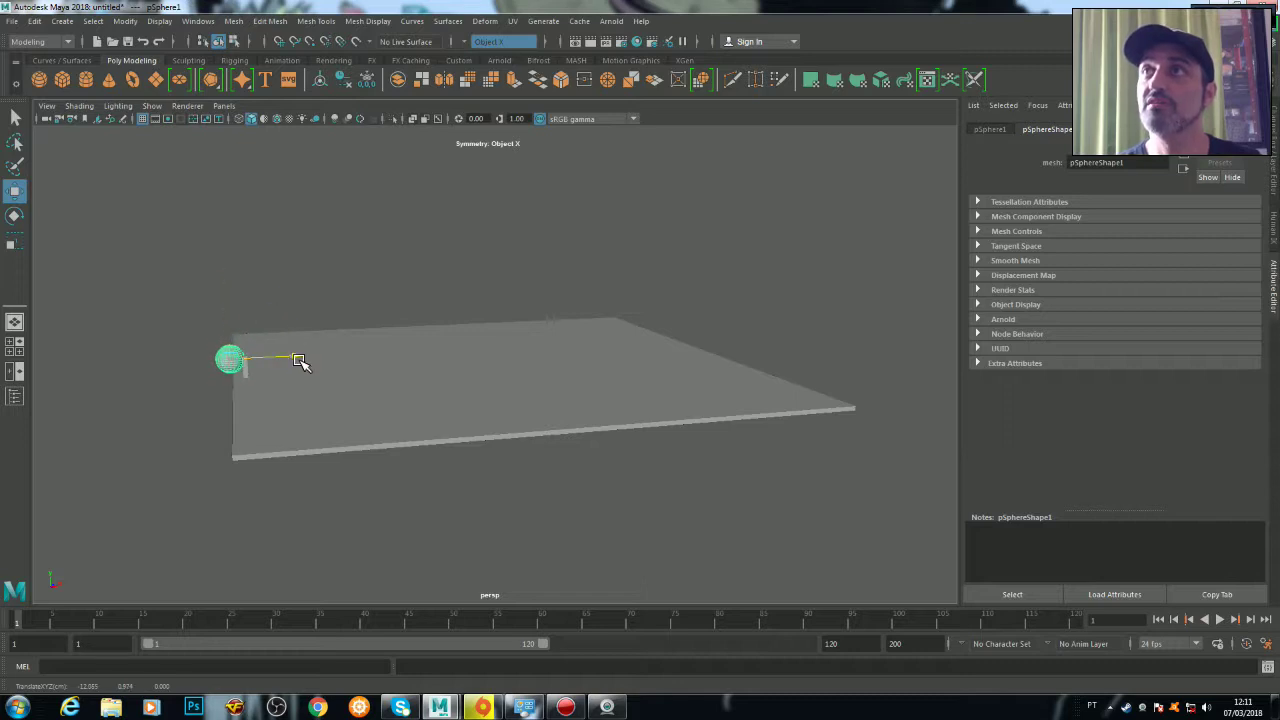
{"action": "left_click_drag", "start_coordinate": [229, 291], "coordinate": [214, 118]}
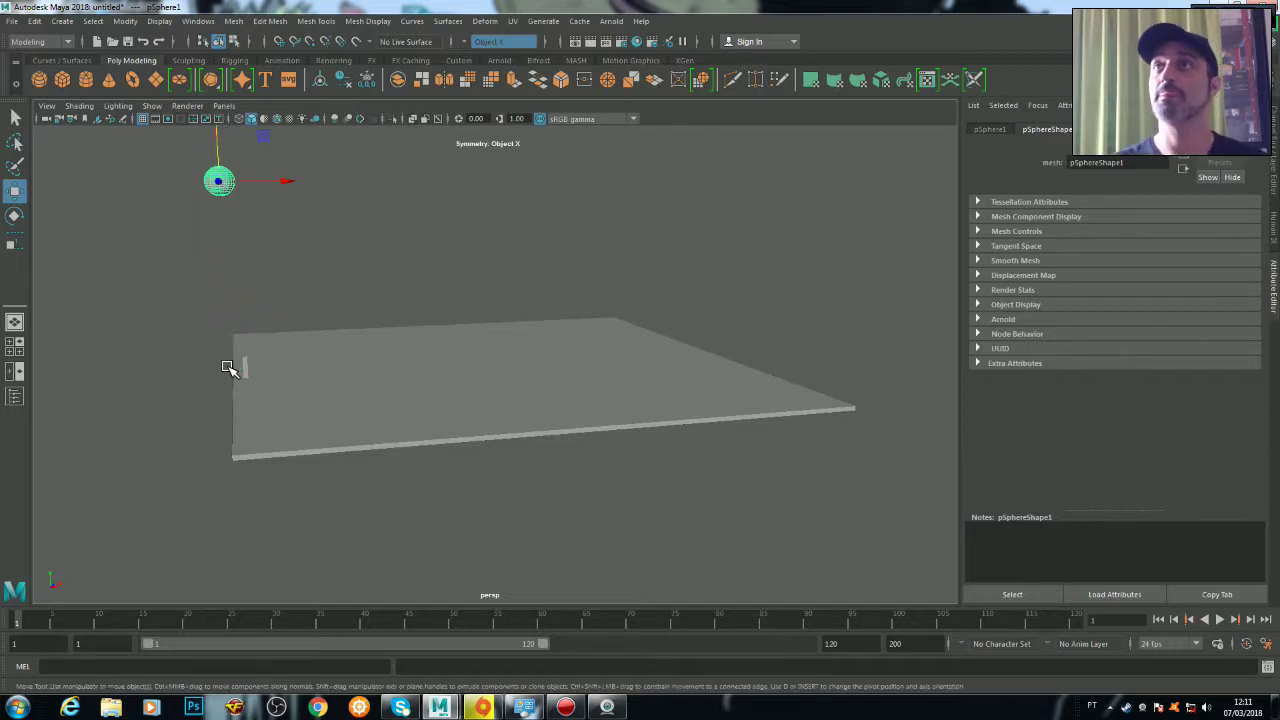
{"action": "left_click_drag", "start_coordinate": [366, 317], "coordinate": [365, 307], "text": "alt"}
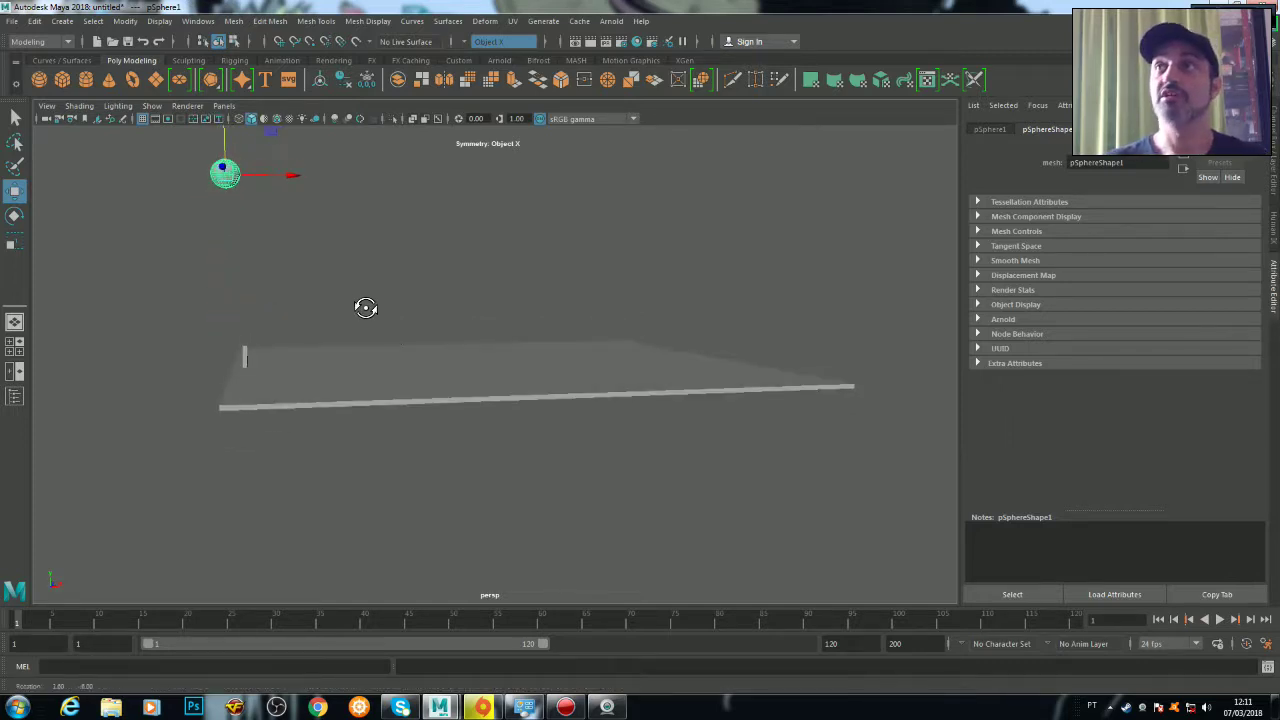
{"action": "left_click", "coordinate": [245, 352]}
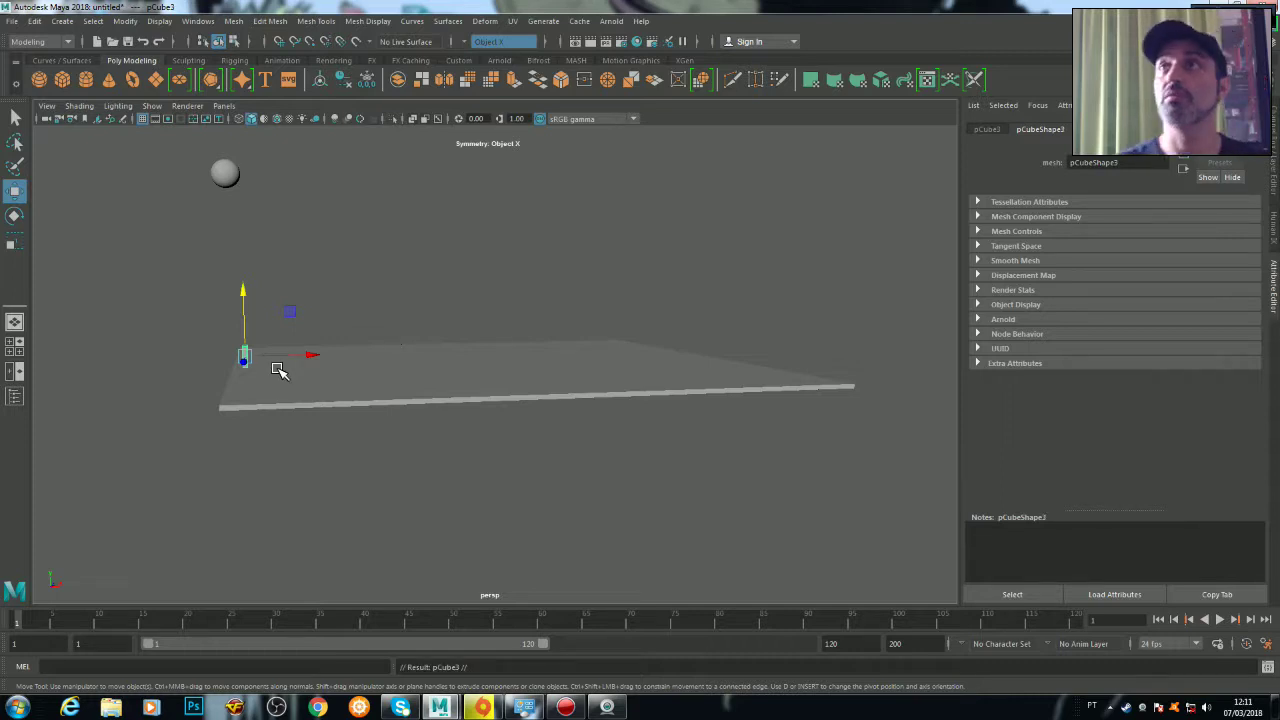
Nudge the domino along X and duplicate it with Shift+D
{"action": "left_click_drag", "start_coordinate": [310, 356], "coordinate": [320, 360]}
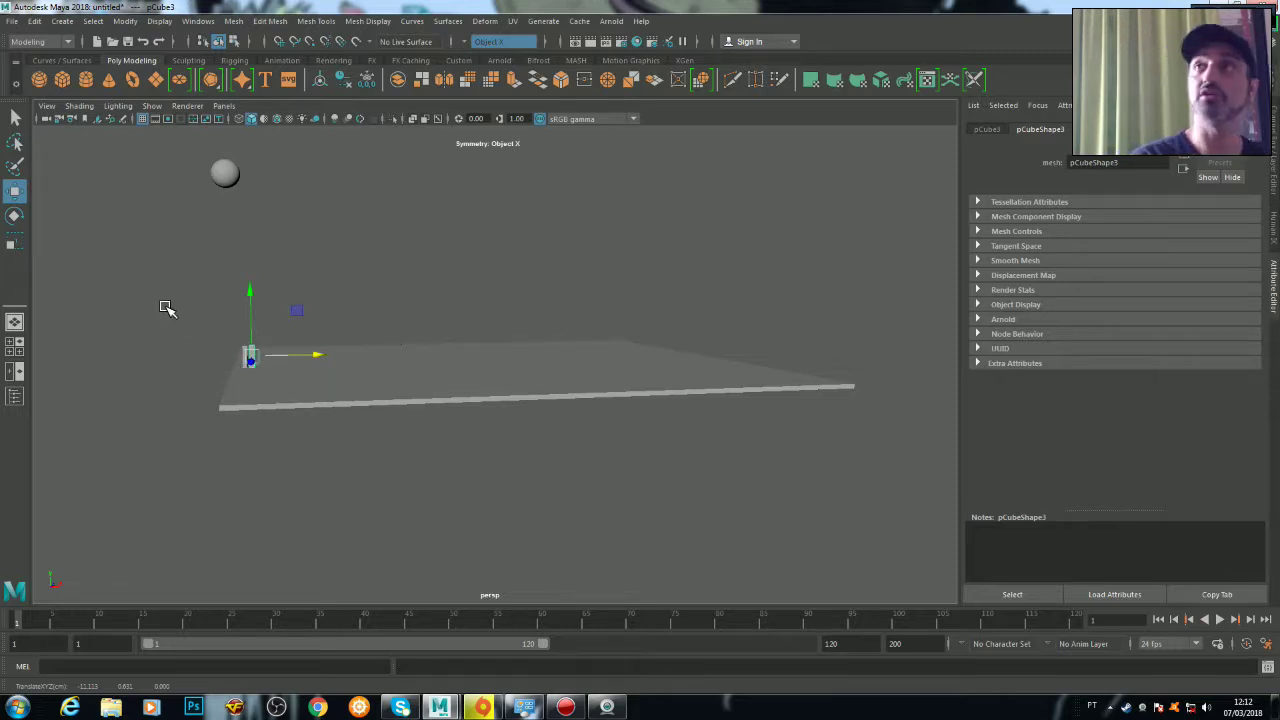
{"action": "key", "text": "shift+d"}
{"action": "key", "text": "shift+d"}
{"action": "key", "text": "shift+d"}
{"action": "key", "text": "shift+d"}
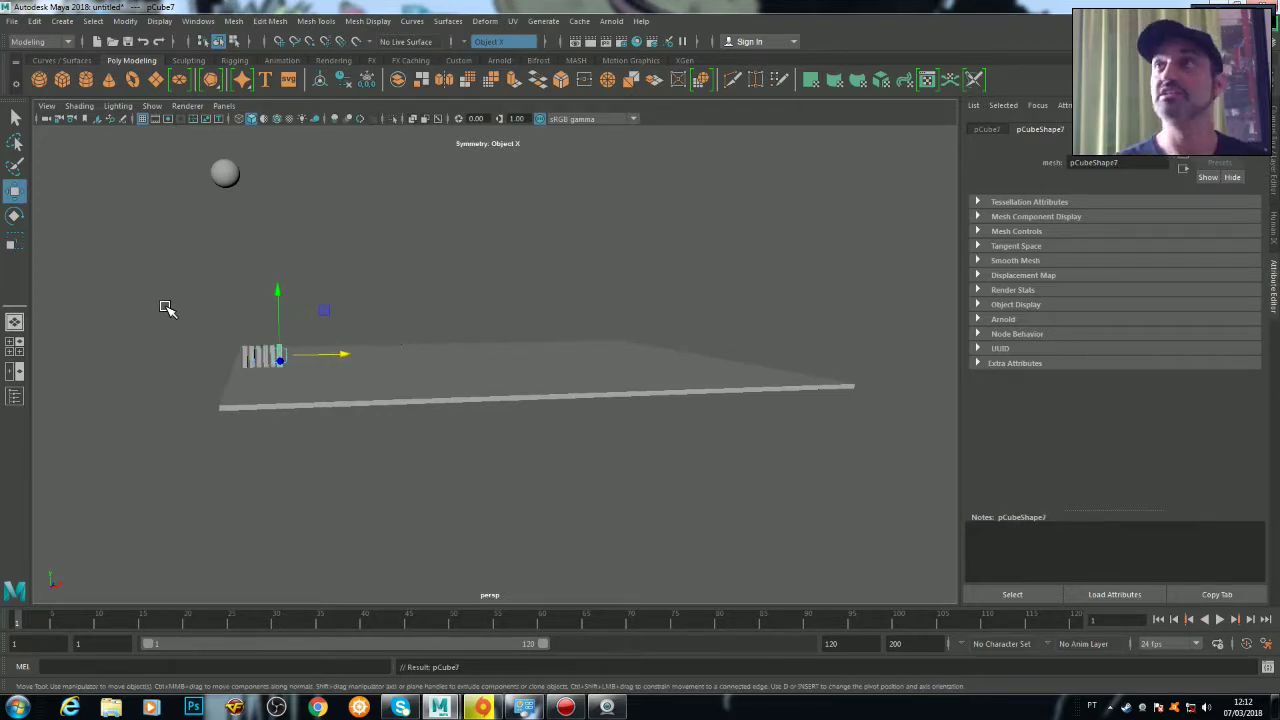
Rotate the domino about 6.9° in Y and add four rotated duplicates bending the row
{"action": "key", "text": "r"}
{"action": "key", "text": "e"}
{"action": "left_click_drag", "start_coordinate": [308, 355], "coordinate": [307, 366]}
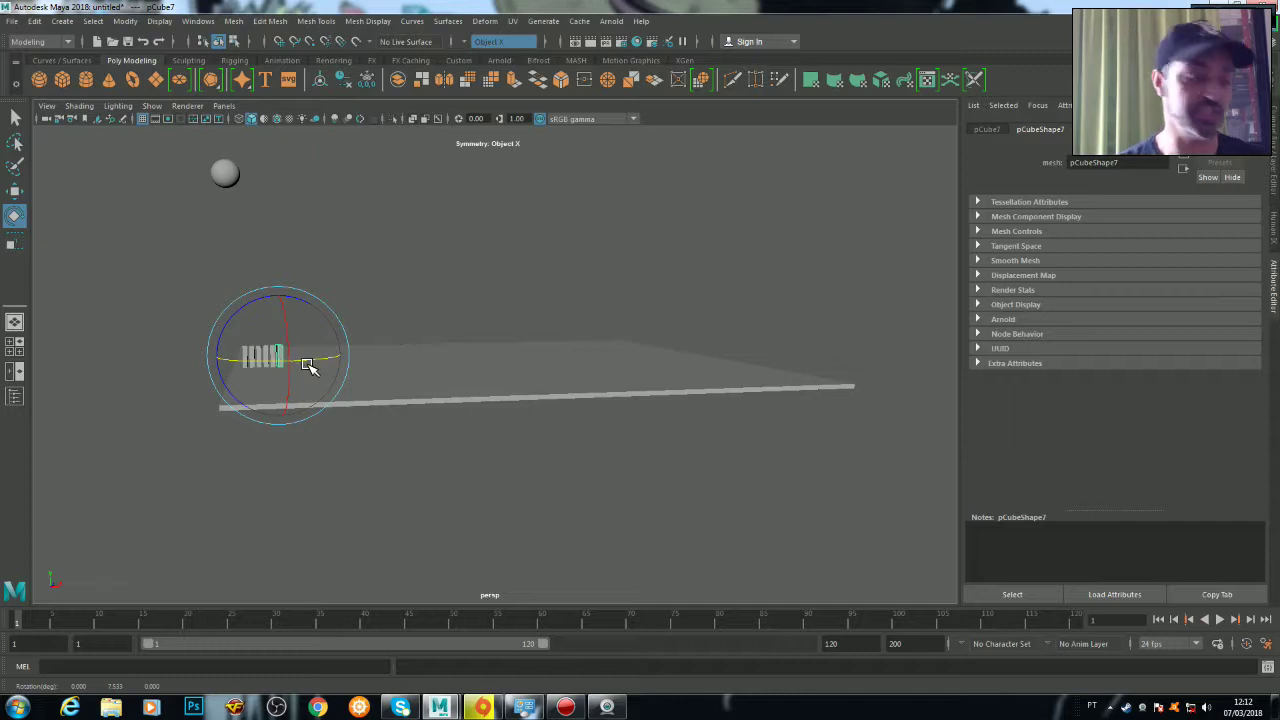
{"action": "key", "text": "shift+d"}
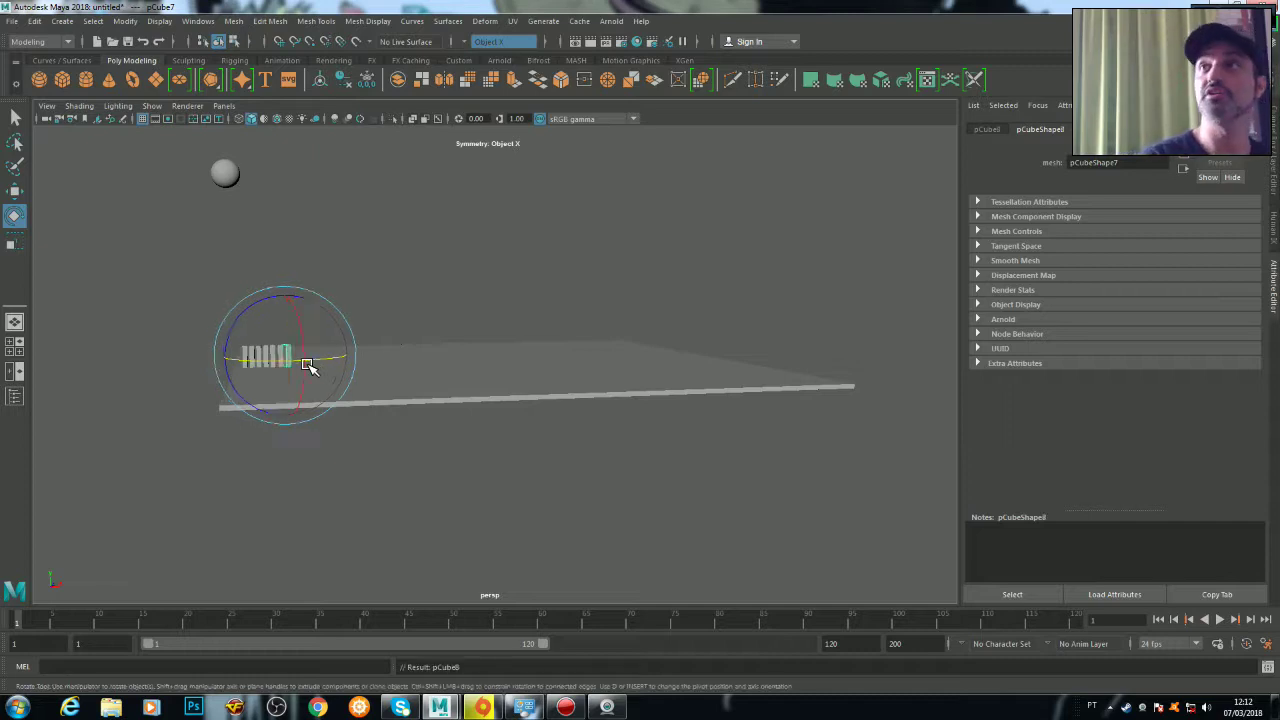
{"action": "key", "text": "shift+d"}
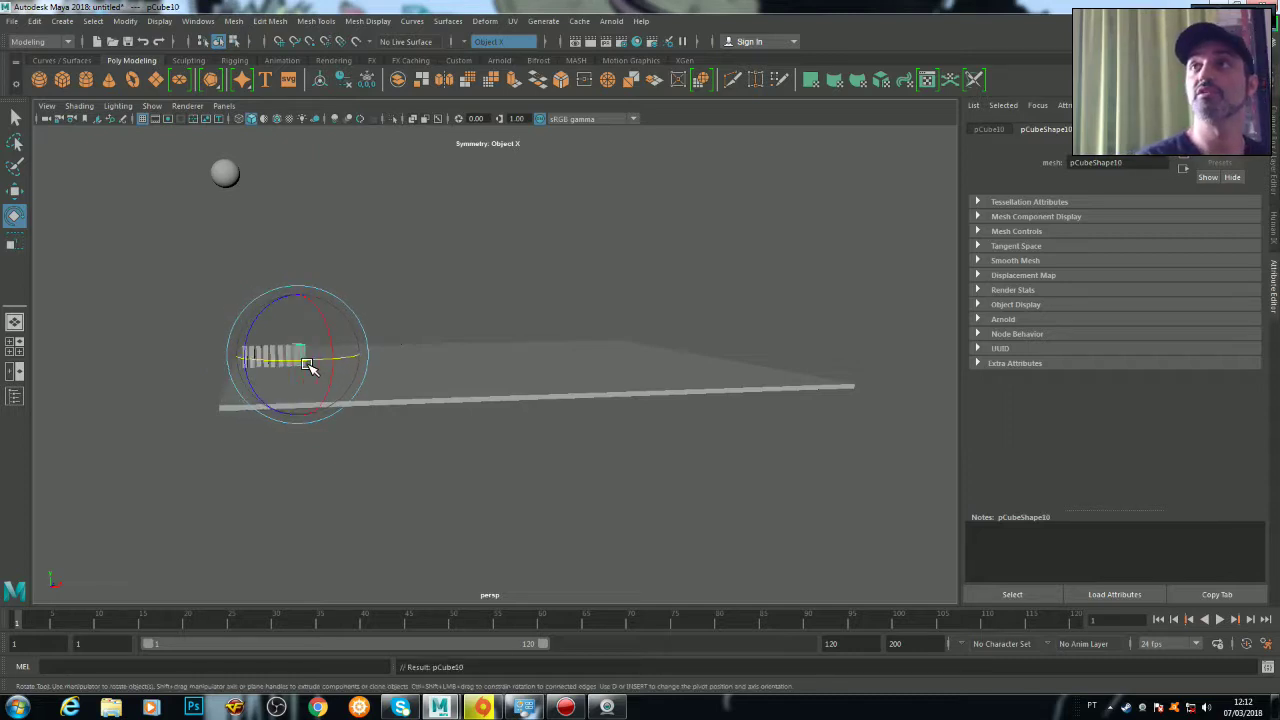
{"action": "mouse_move", "coordinate": [307, 365]}
{"action": "left_mouse_down", "text": "alt"}
{"action": "mouse_move", "coordinate": [314, 443]}
{"action": "mouse_move", "coordinate": [293, 427]}
{"action": "left_mouse_up", "text": "alt"}
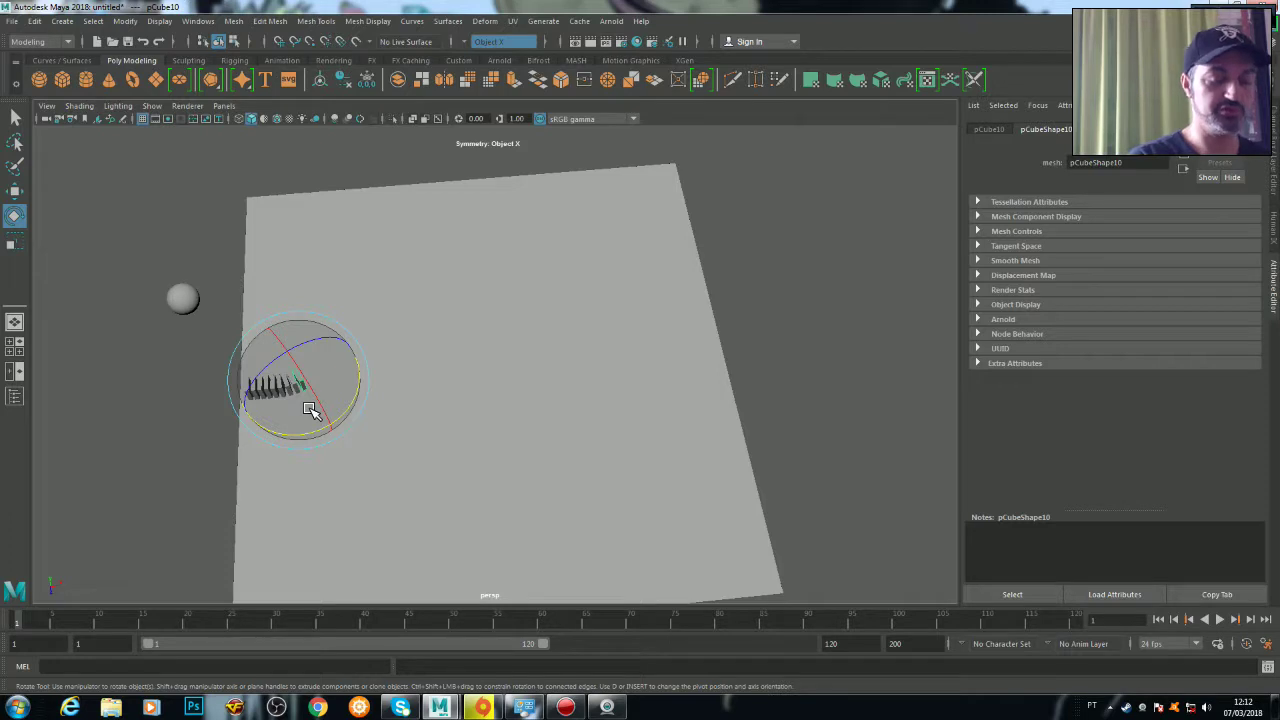
{"action": "key", "text": "shift+d"}
{"action": "key", "text": "shift+d"}
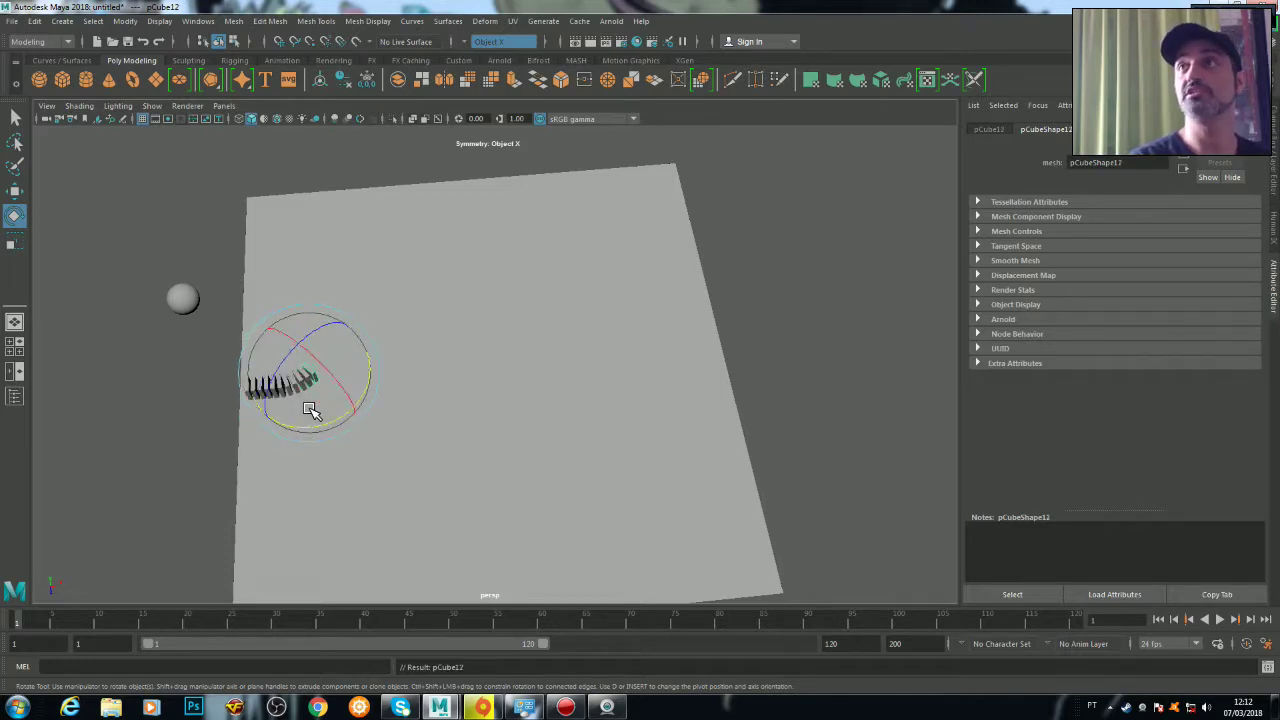
{"action": "key", "text": "shift+d"}
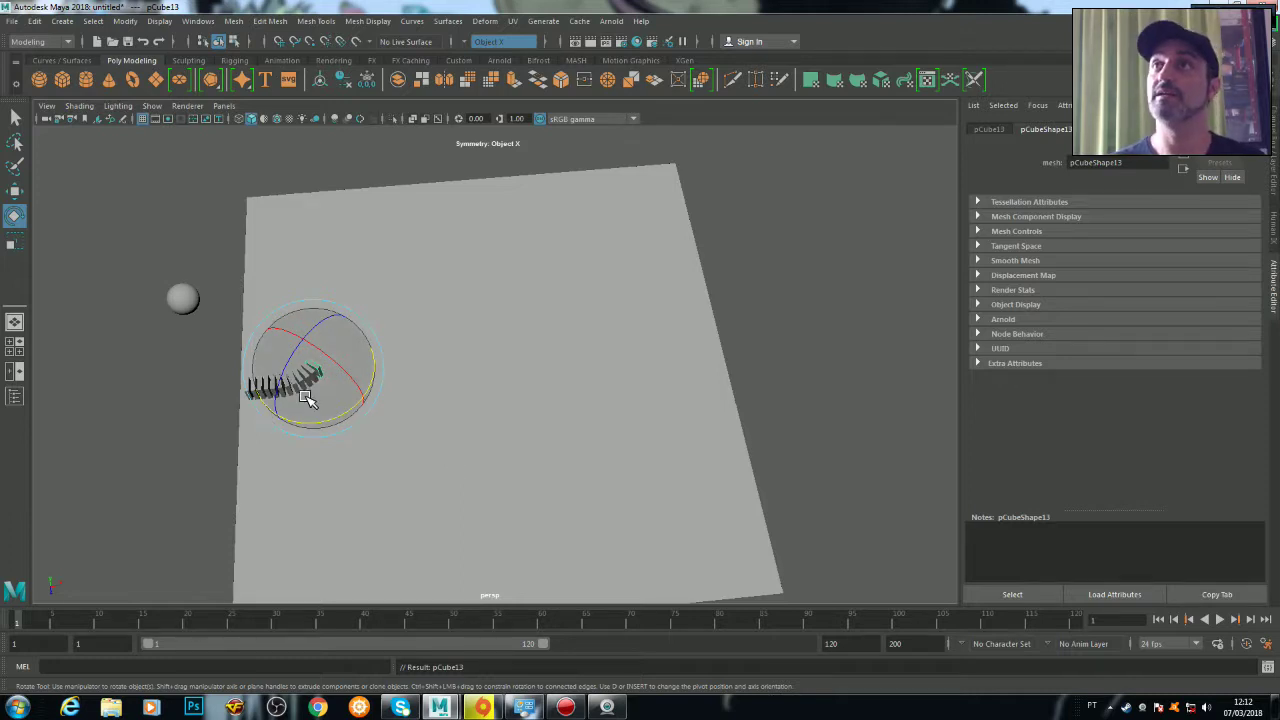
From an edge-on side view, box-select all the dominoes and the sphere
{"action": "key", "text": "w"}
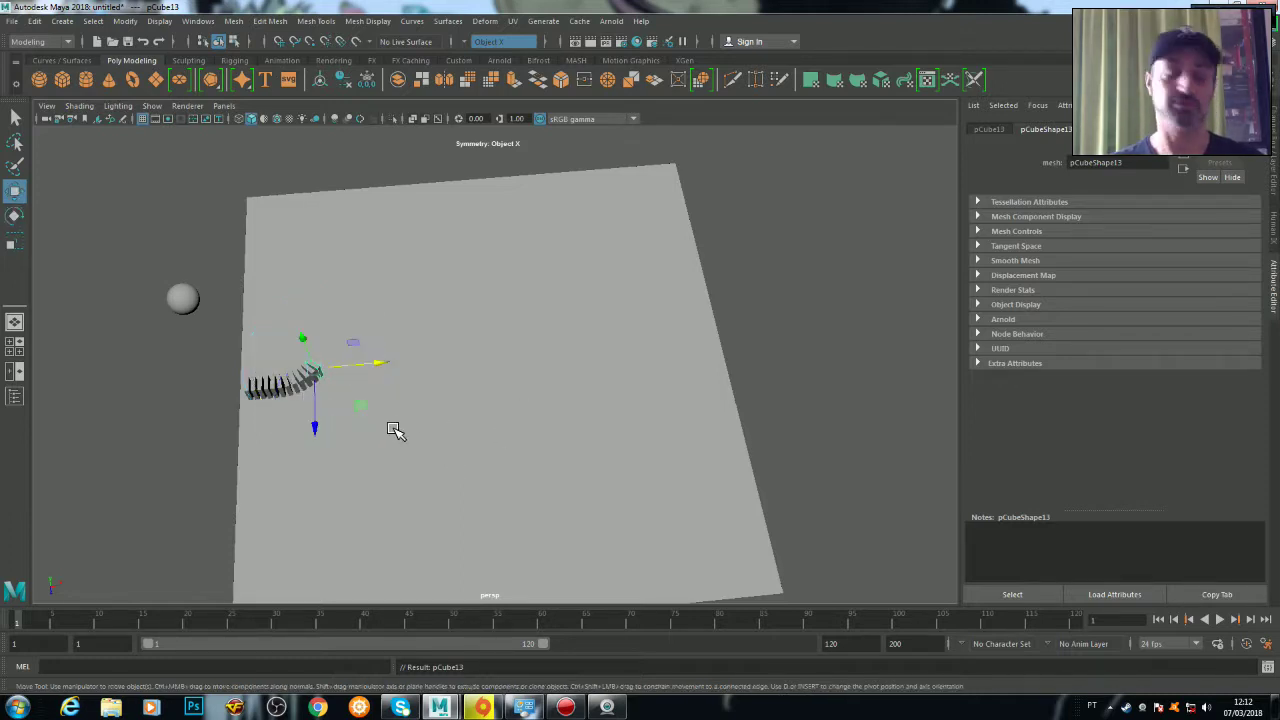
{"action": "left_click_drag", "start_coordinate": [397, 425], "coordinate": [393, 355], "text": "alt"}
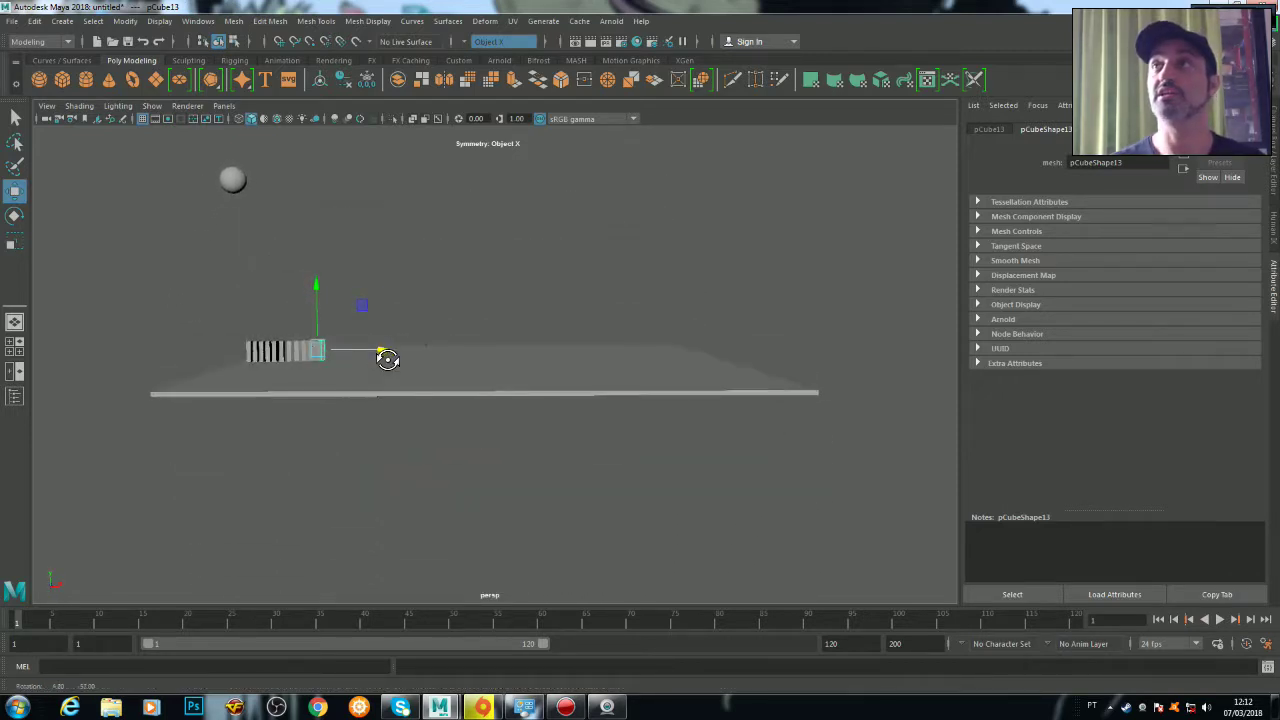
{"action": "left_click_drag", "start_coordinate": [393, 355], "coordinate": [391, 354], "text": "alt"}
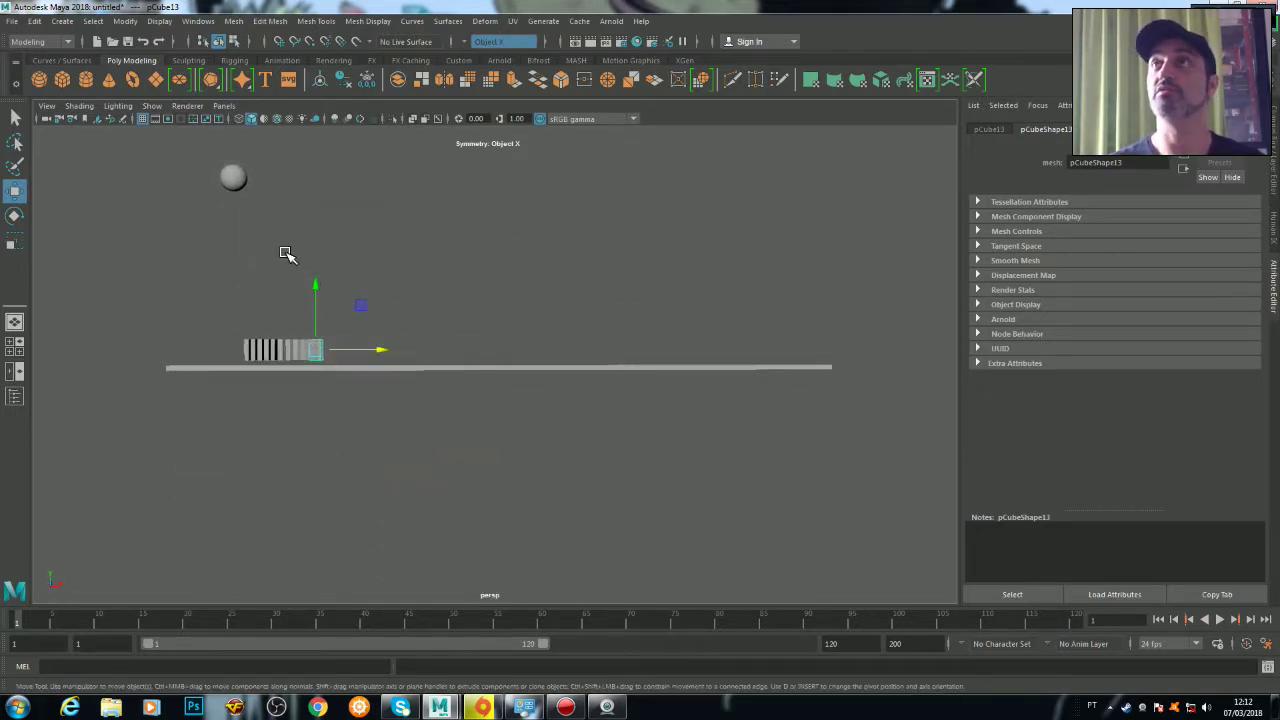
{"action": "left_click_drag", "start_coordinate": [327, 158], "coordinate": [177, 352]}
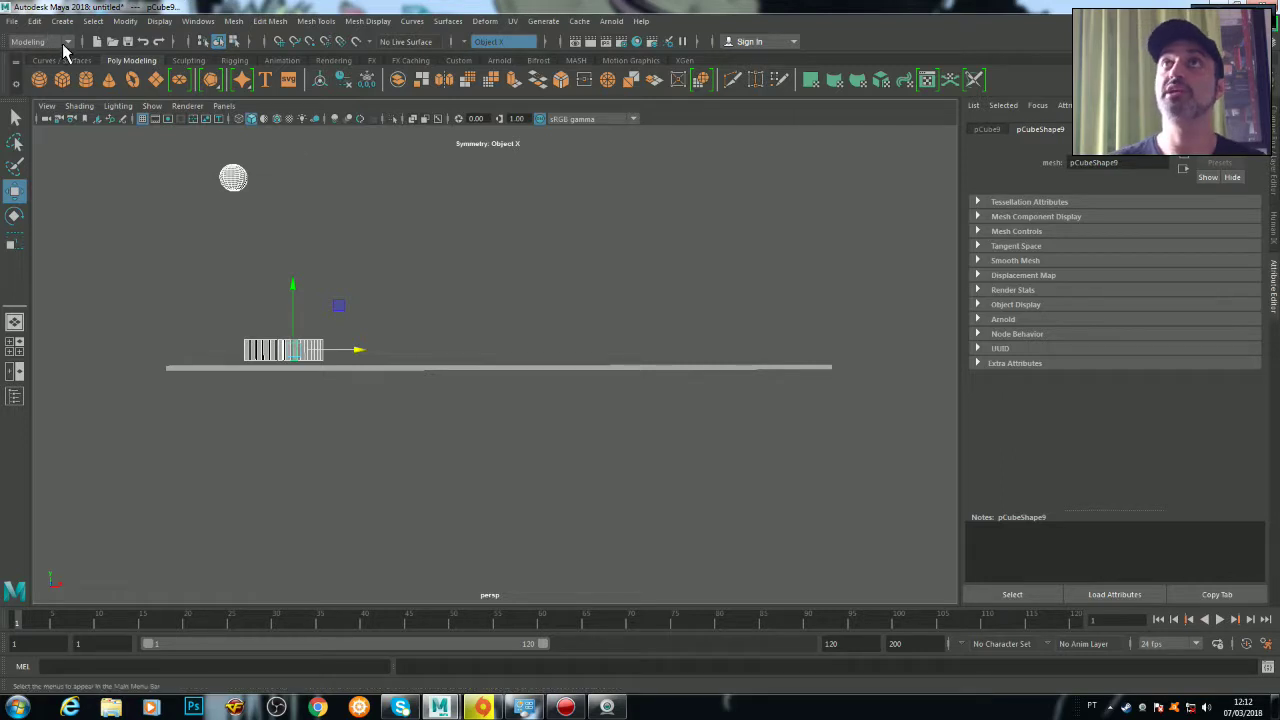
Switch to the FX menu set and make the selected dominoes and sphere active rigid bodies
{"action": "left_click", "coordinate": [68, 41]}
{"action": "left_click", "coordinate": [22, 96]}
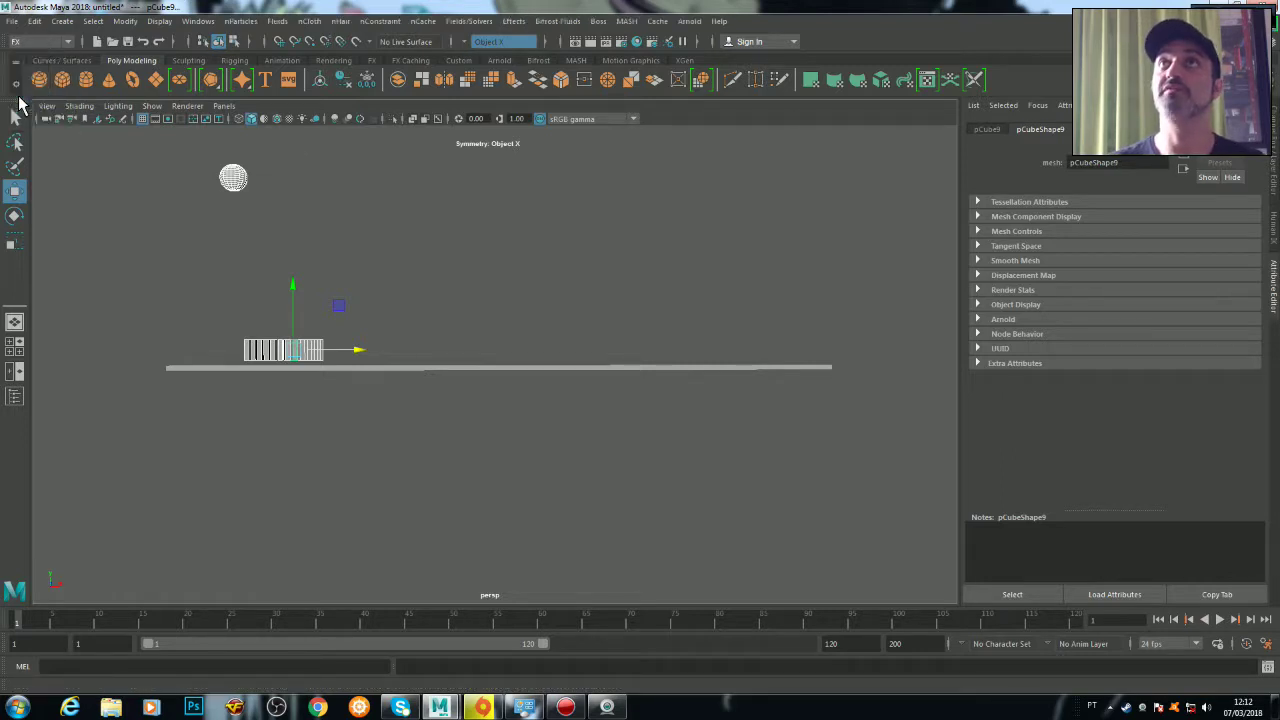
{"action": "left_click", "coordinate": [484, 30]}
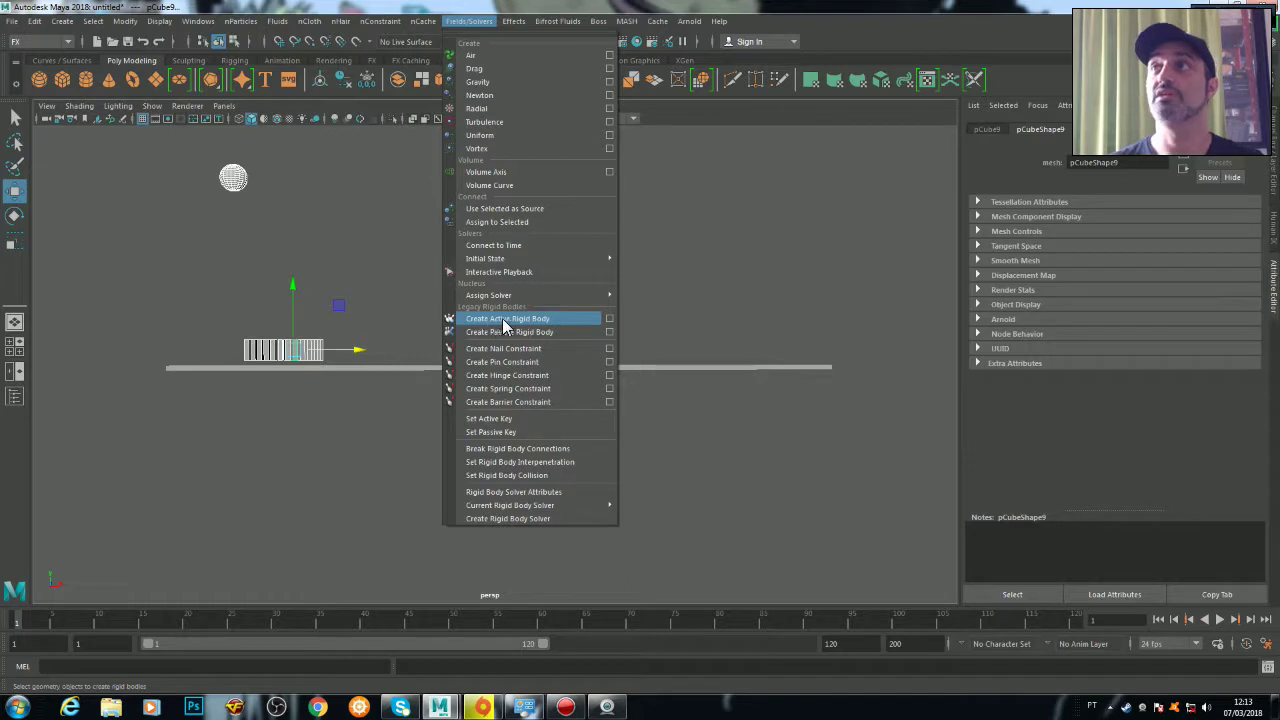
{"action": "left_click", "coordinate": [515, 326]}
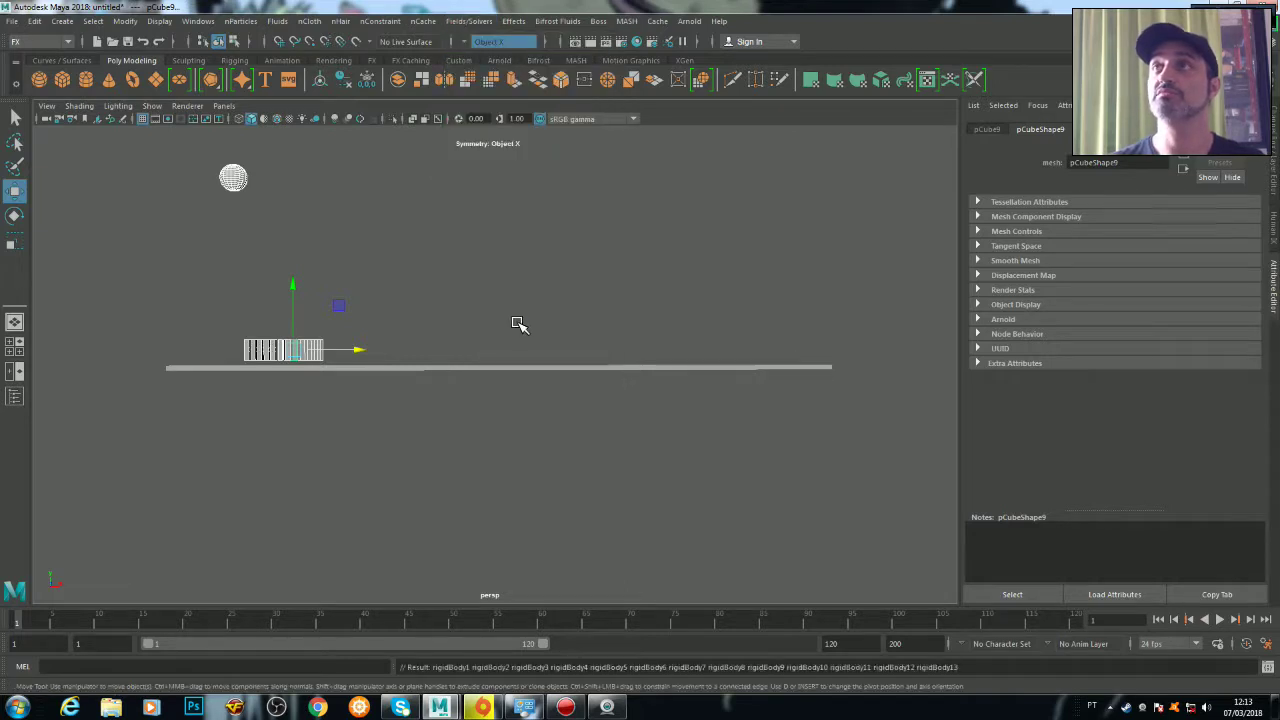
Make the ground slab a passive rigid body, then clear the selection
{"action": "left_click", "coordinate": [411, 369]}
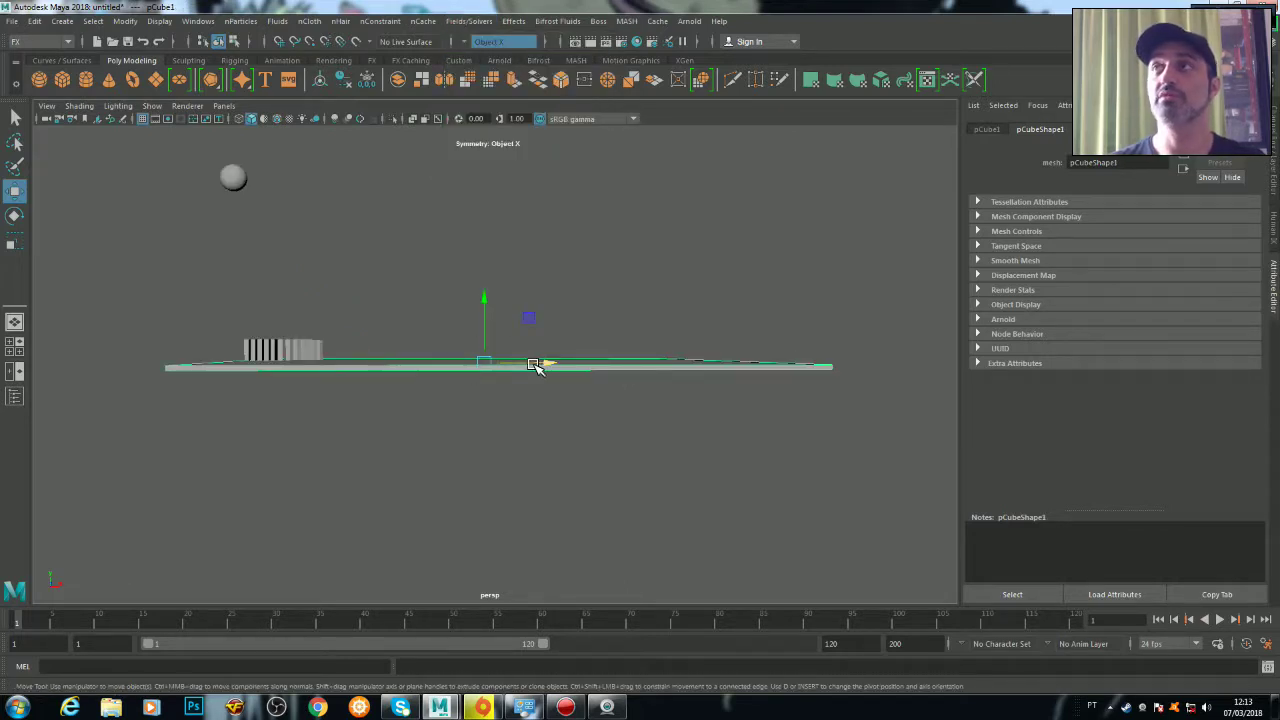
{"action": "left_click", "coordinate": [468, 21]}
{"action": "left_click", "coordinate": [486, 332]}
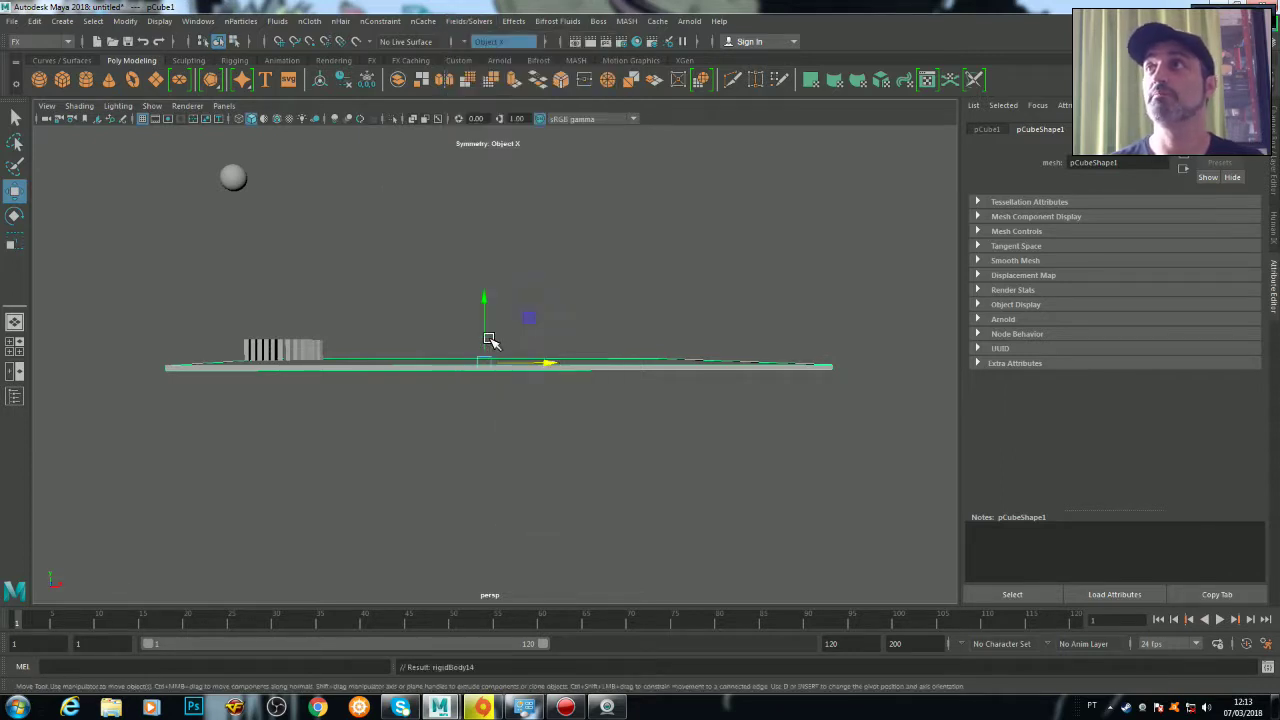
{"action": "left_click", "coordinate": [455, 260]}
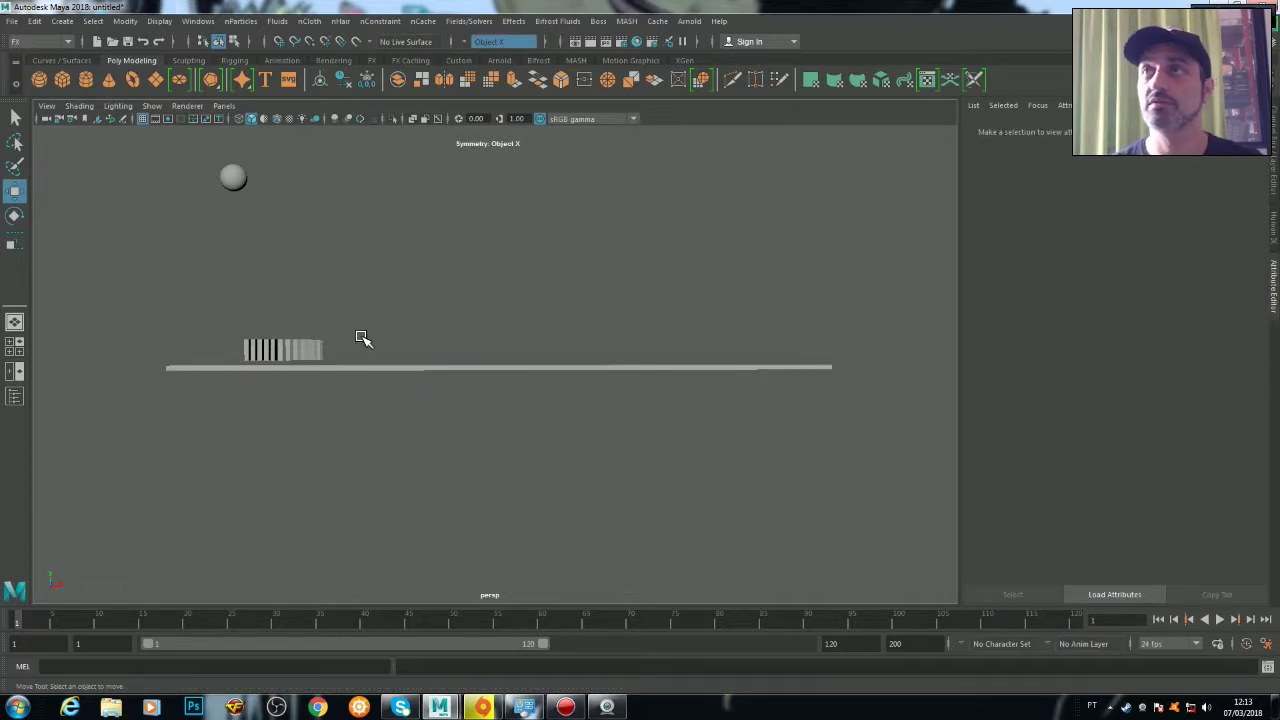
Inspect the dominoes in the four-view layout, then return to the single perspective view
{"action": "scroll", "coordinate": [368, 322], "scroll_direction": "up", "scroll_amount": 3}
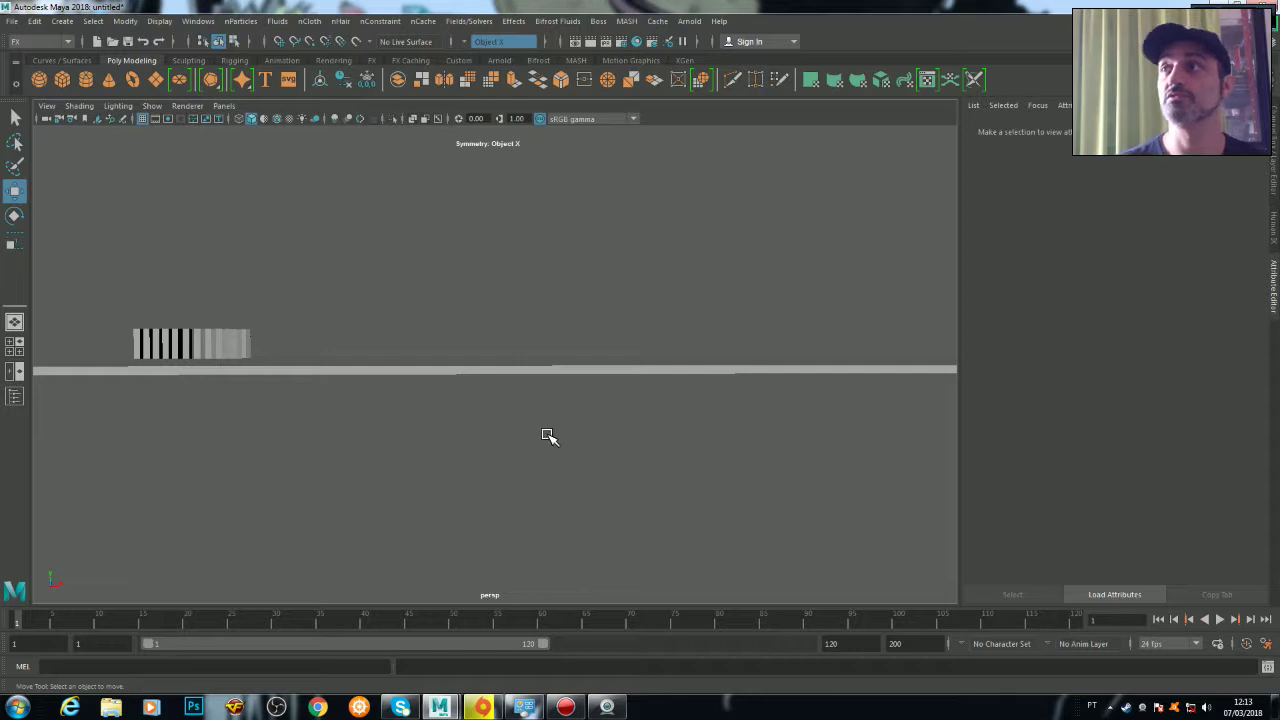
{"action": "scroll", "coordinate": [520, 420], "scroll_direction": "up", "scroll_amount": 1}
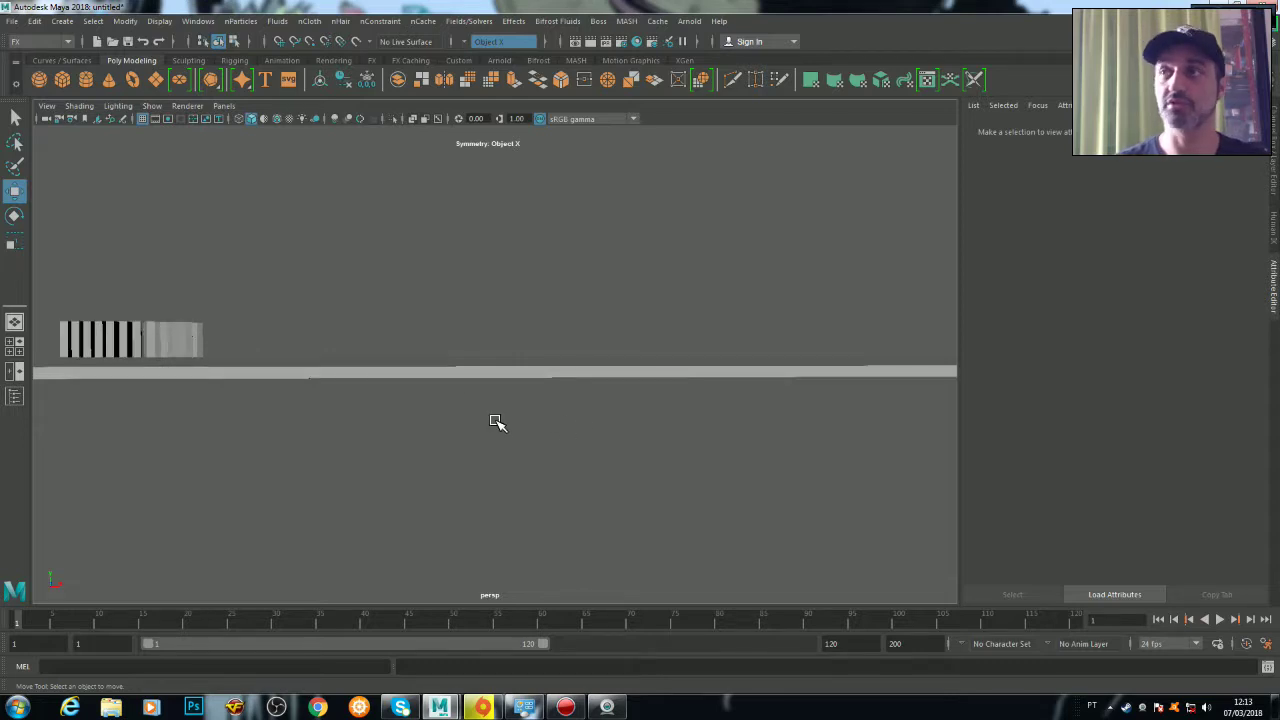
{"action": "key", "text": "space"}
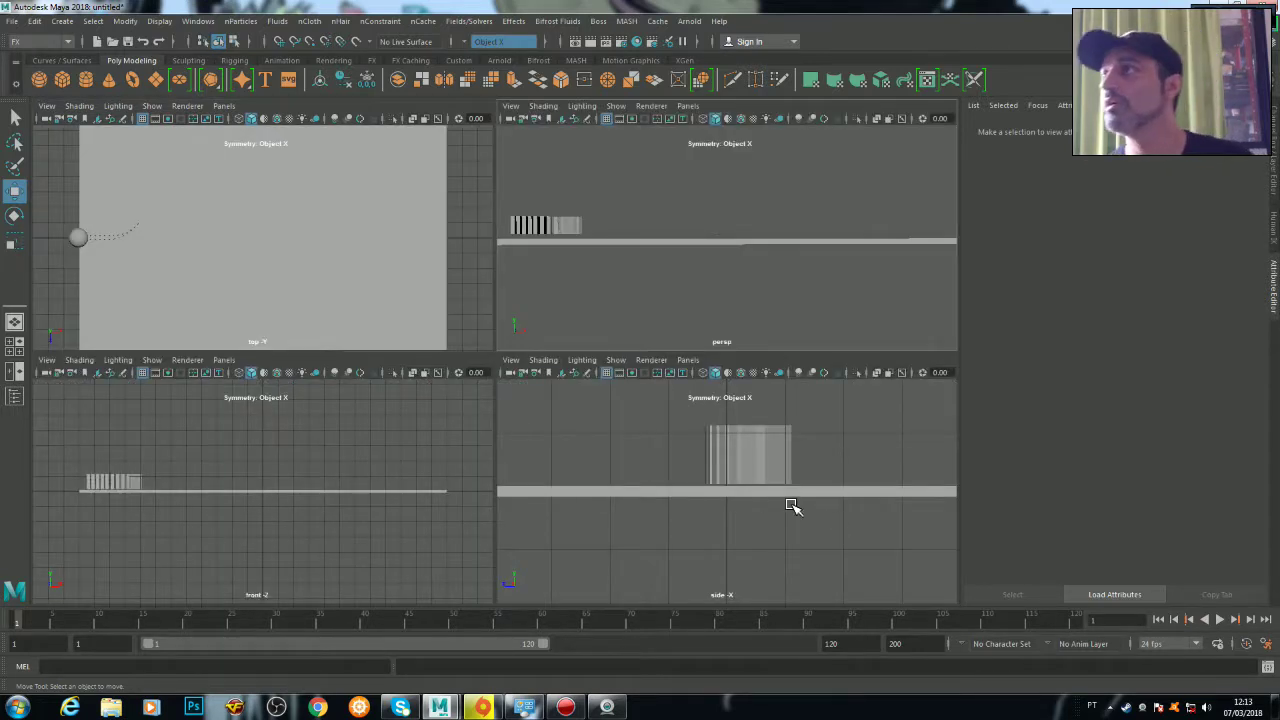
{"action": "scroll", "coordinate": [720, 463], "scroll_direction": "up", "scroll_amount": 2}
{"action": "scroll", "coordinate": [718, 463], "scroll_direction": "down", "scroll_amount": 4}
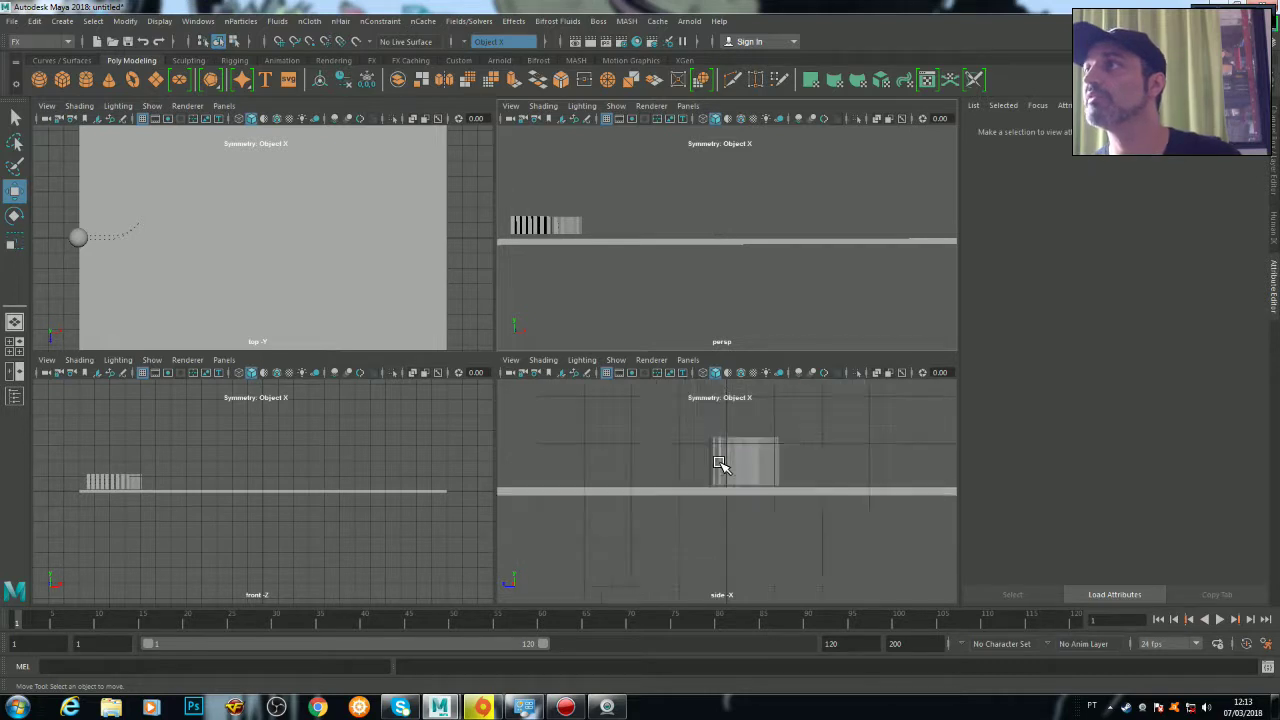
{"action": "scroll", "coordinate": [716, 460], "scroll_direction": "down", "scroll_amount": 2}
{"action": "scroll", "coordinate": [705, 457], "scroll_direction": "up", "scroll_amount": 1}
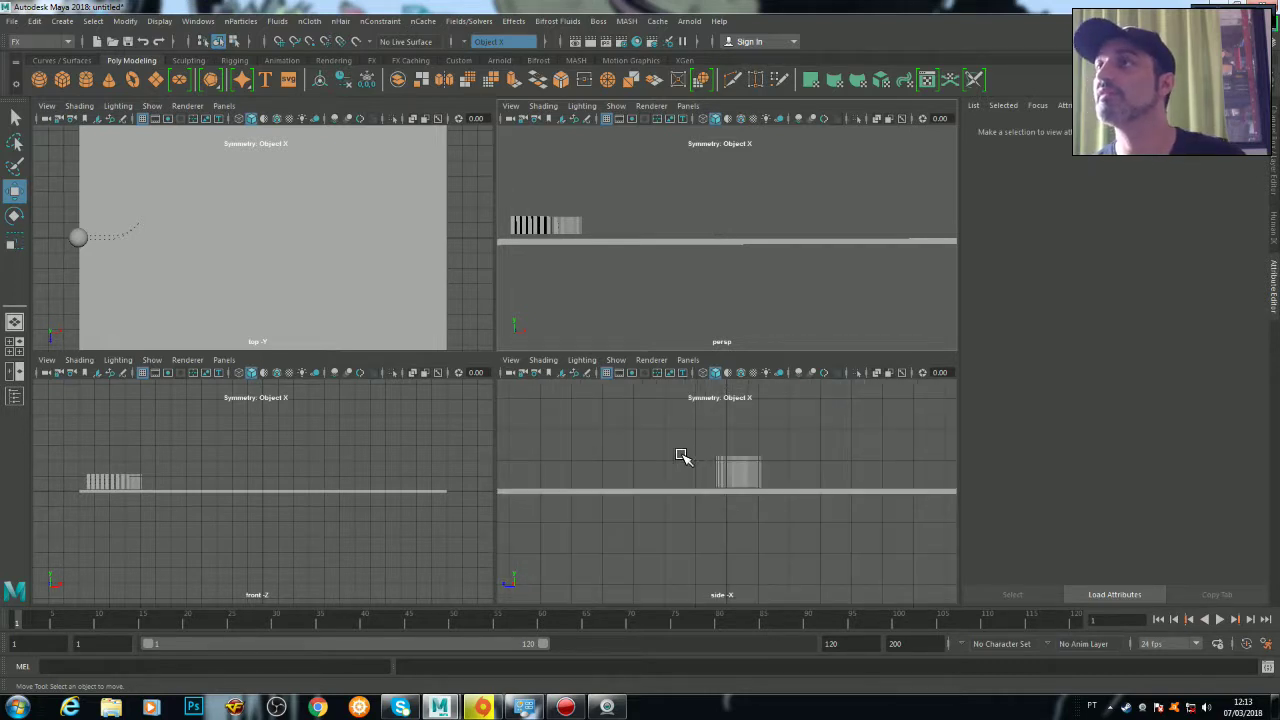
{"action": "left_click", "coordinate": [765, 476]}
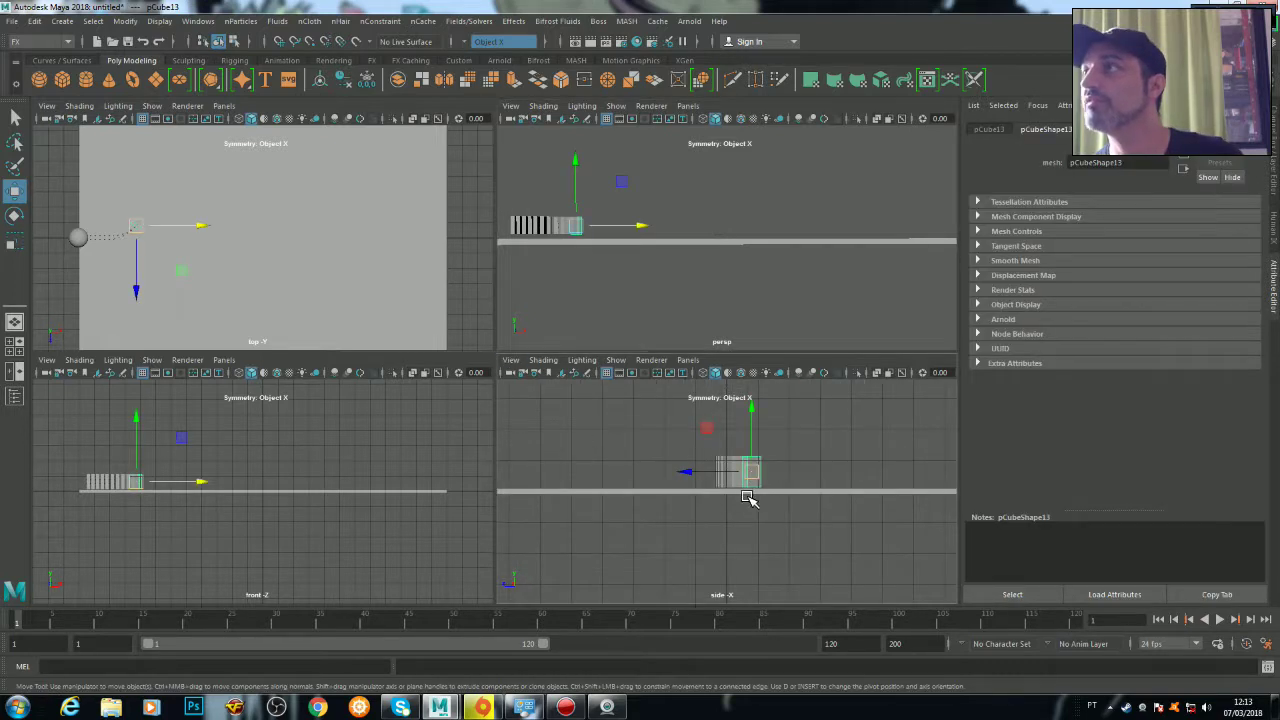
{"action": "scroll", "coordinate": [740, 496], "scroll_direction": "up", "scroll_amount": 2}
{"action": "scroll", "coordinate": [706, 491], "scroll_direction": "up", "scroll_amount": 2}
{"action": "scroll", "coordinate": [705, 491], "scroll_direction": "down", "scroll_amount": 4}
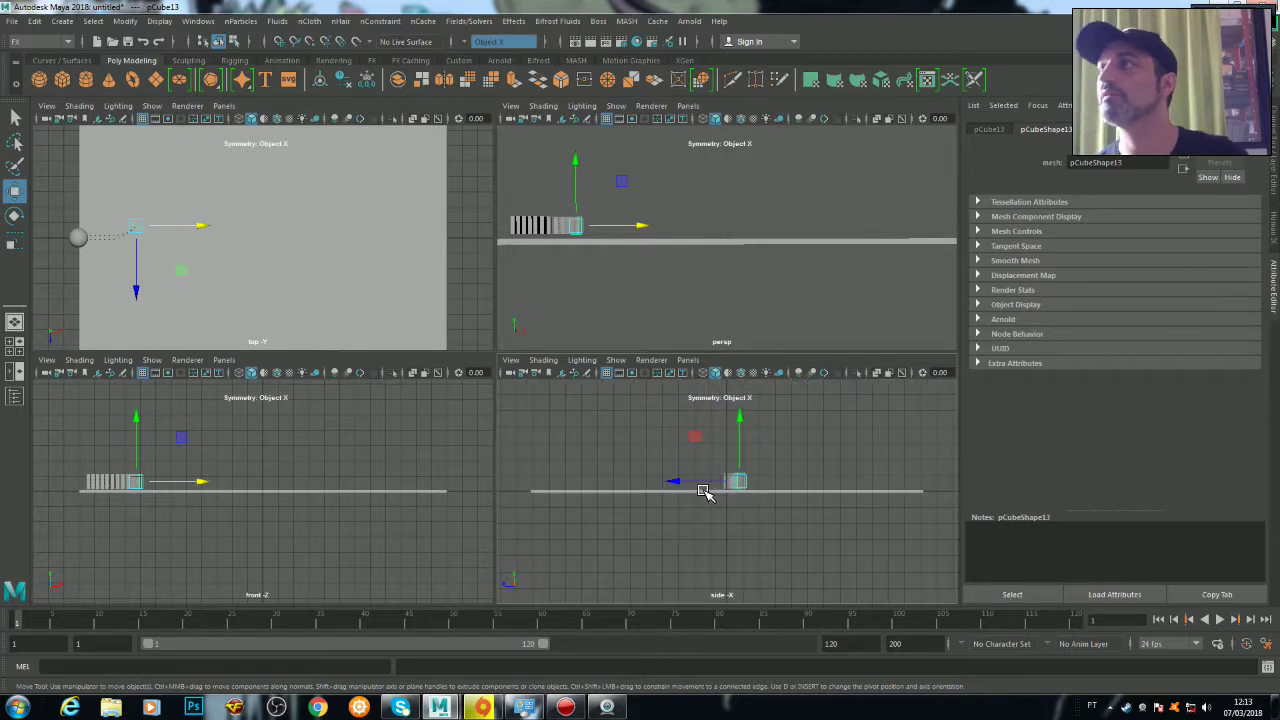
{"action": "left_click", "coordinate": [700, 316]}
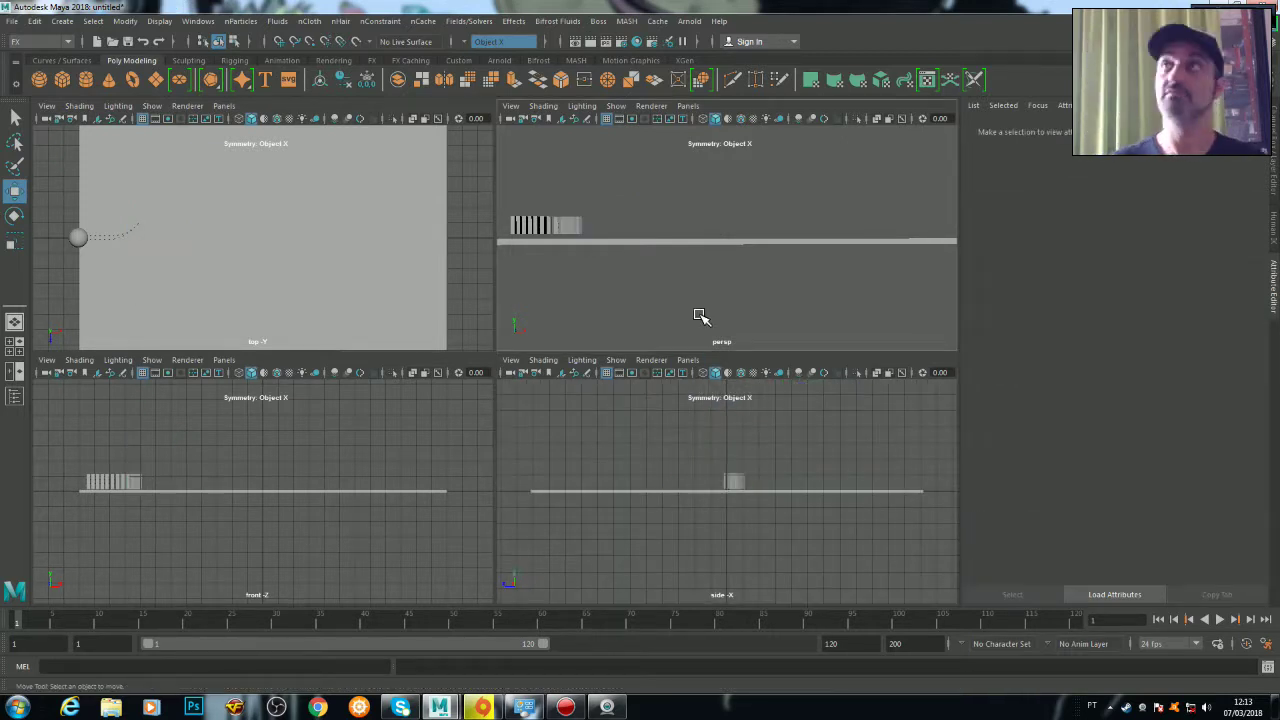
{"action": "key", "text": "space"}
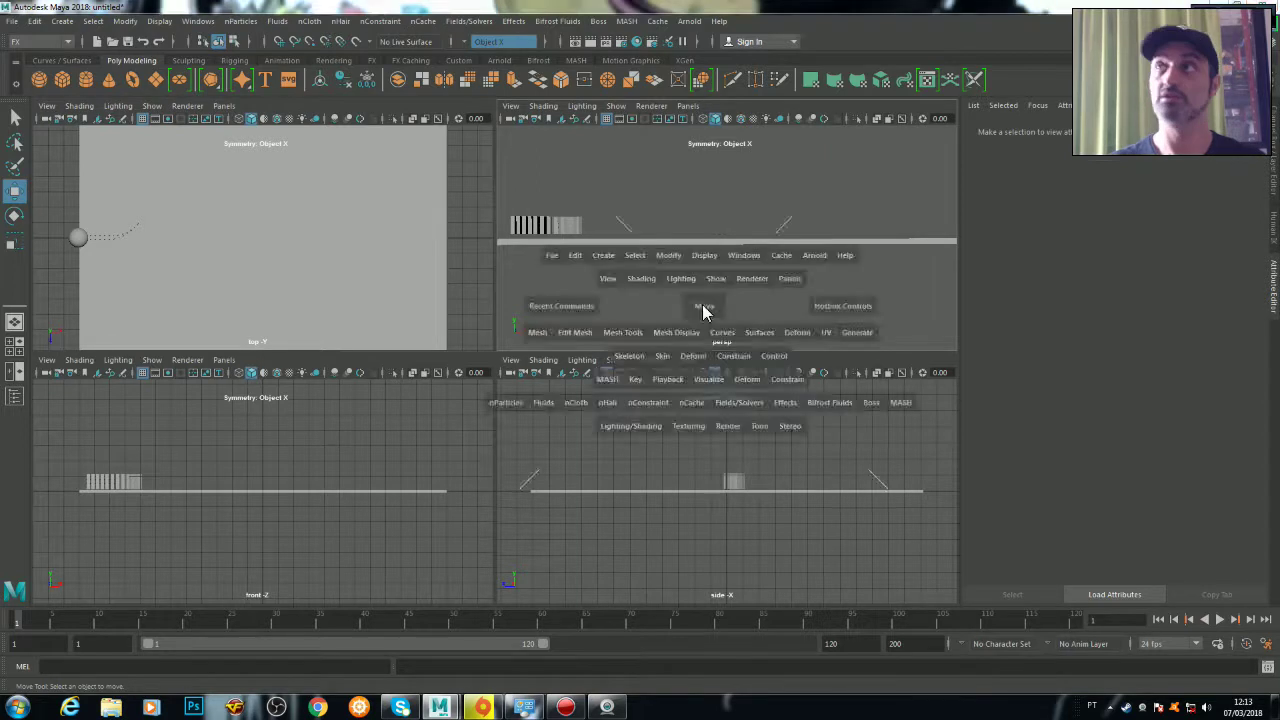
{"action": "scroll", "coordinate": [287, 320], "scroll_direction": "down", "scroll_amount": 2}
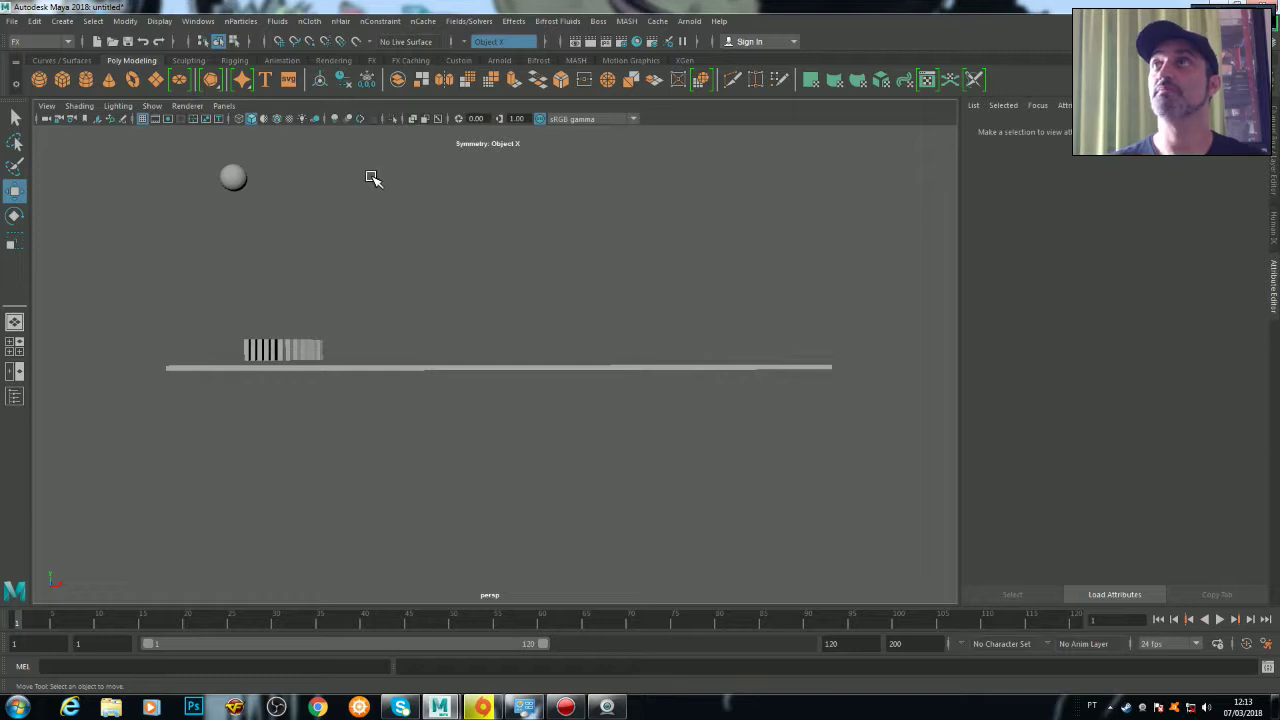
Add a gravity field of magnitude 9.8 to the marquee-selected dominoes and sphere
{"action": "mouse_move", "coordinate": [385, 167]}
{"action": "left_mouse_down"}
{"action": "mouse_move", "coordinate": [189, 309]}
{"action": "mouse_move", "coordinate": [172, 356]}
{"action": "left_mouse_up"}
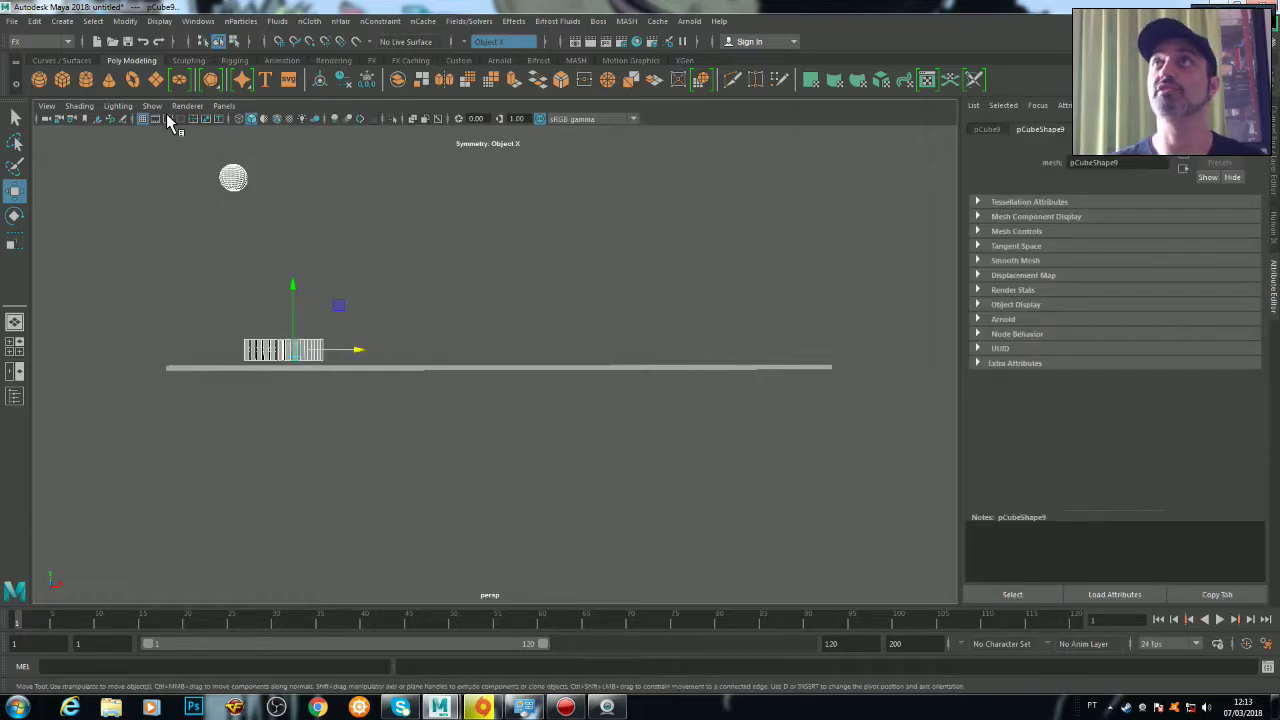
{"action": "left_click", "coordinate": [476, 22]}
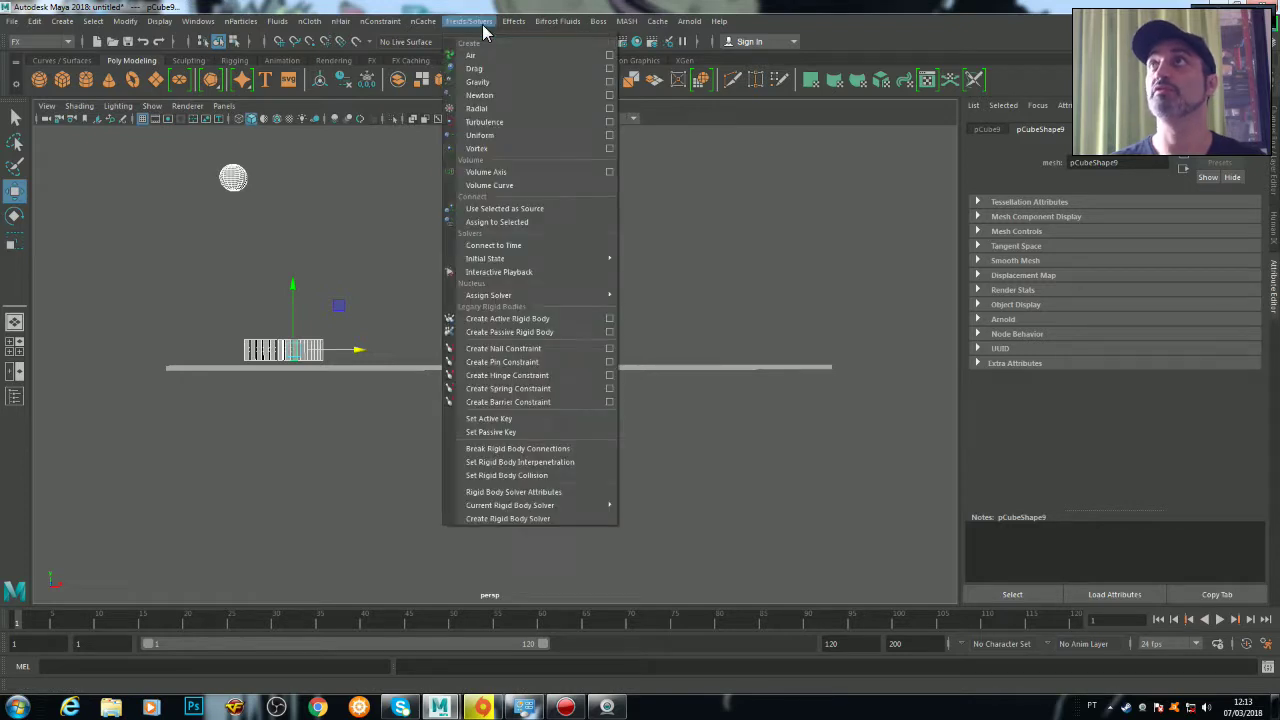
{"action": "left_click", "coordinate": [477, 82]}
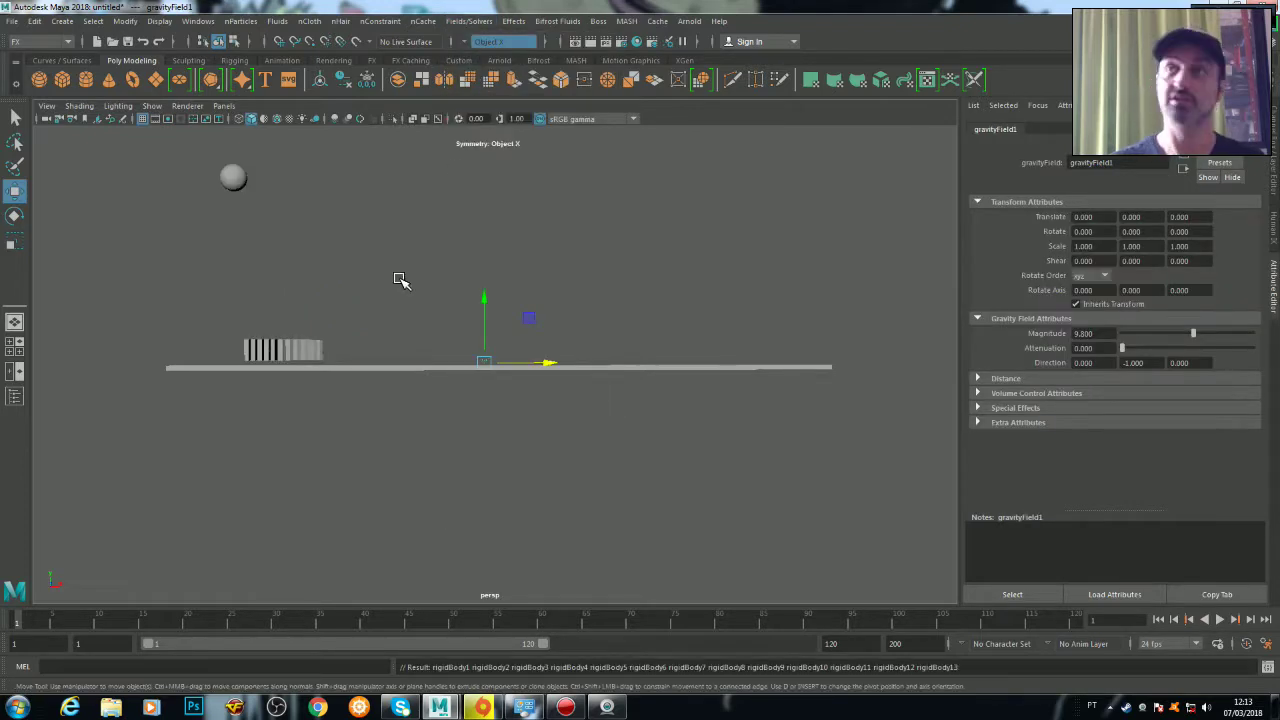
Tilt the view to look down on the slab and play the rigid-body simulation
{"action": "left_click_drag", "start_coordinate": [400, 280], "coordinate": [396, 319], "text": "alt"}
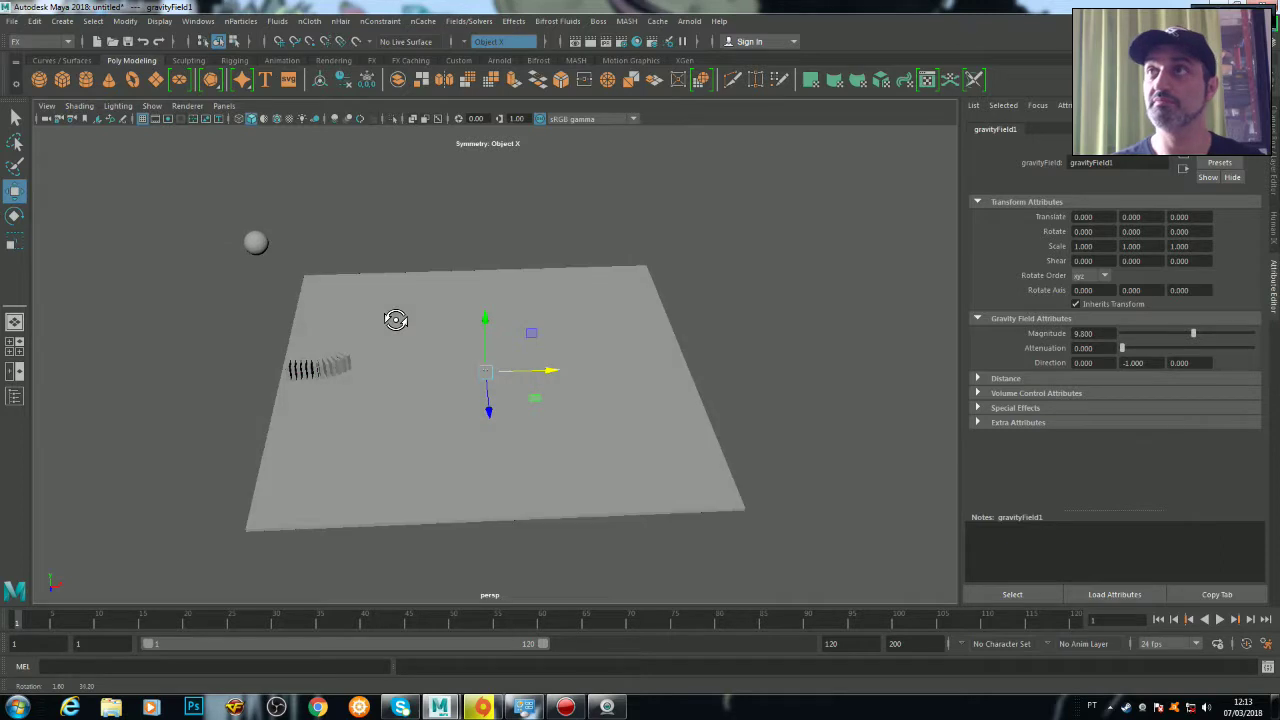
{"action": "left_click_drag", "start_coordinate": [396, 319], "coordinate": [394, 320], "text": "alt"}
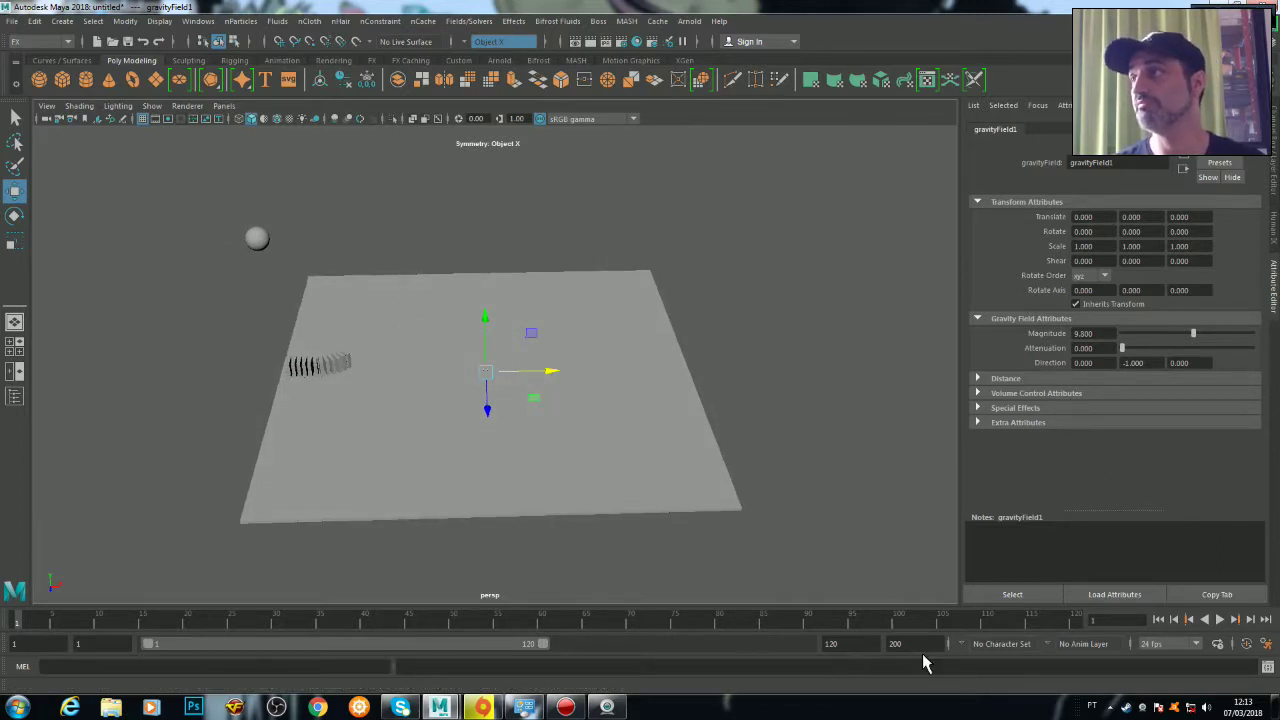
{"action": "left_click", "coordinate": [1222, 620]}
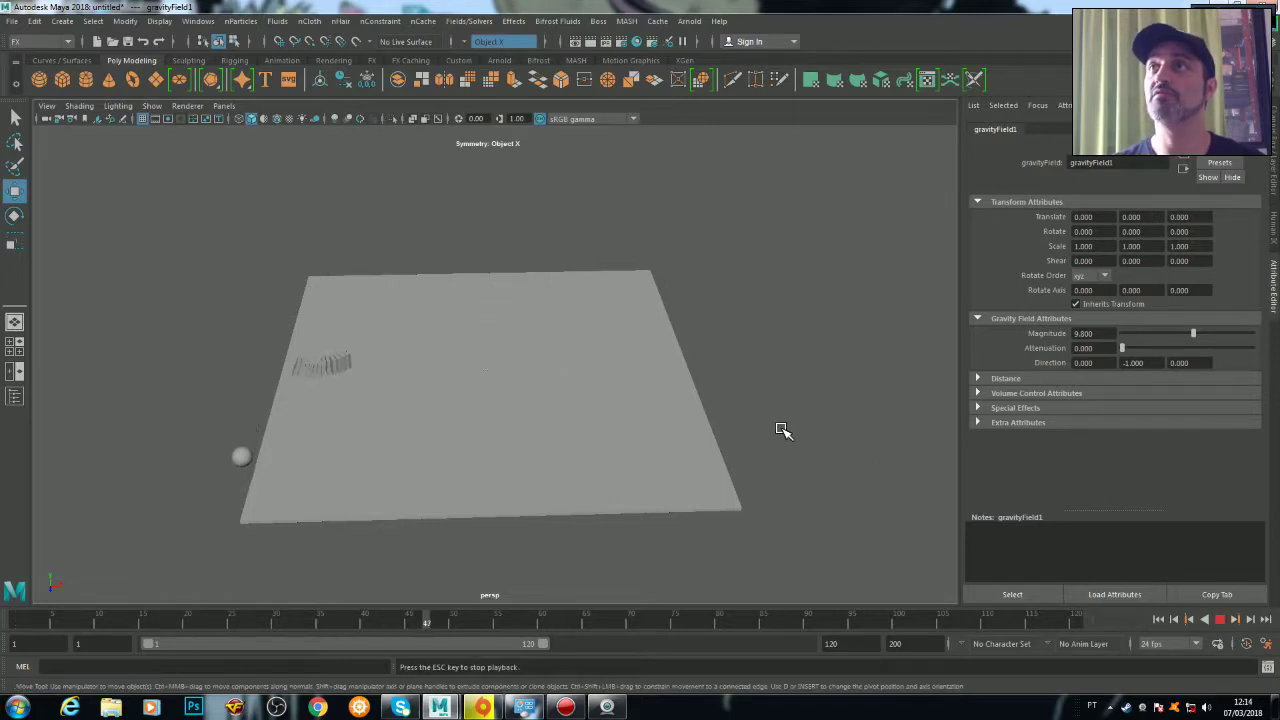